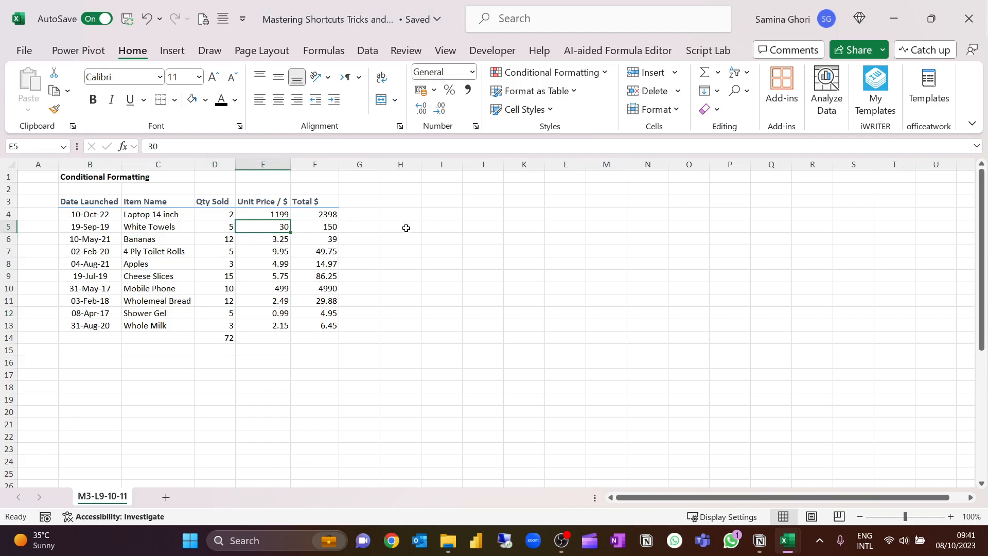
Set up a Greater Than highlight rule with threshold 149 for the Total $ values in F4:F13.
{"action": "left_click", "coordinate": [334, 218]}
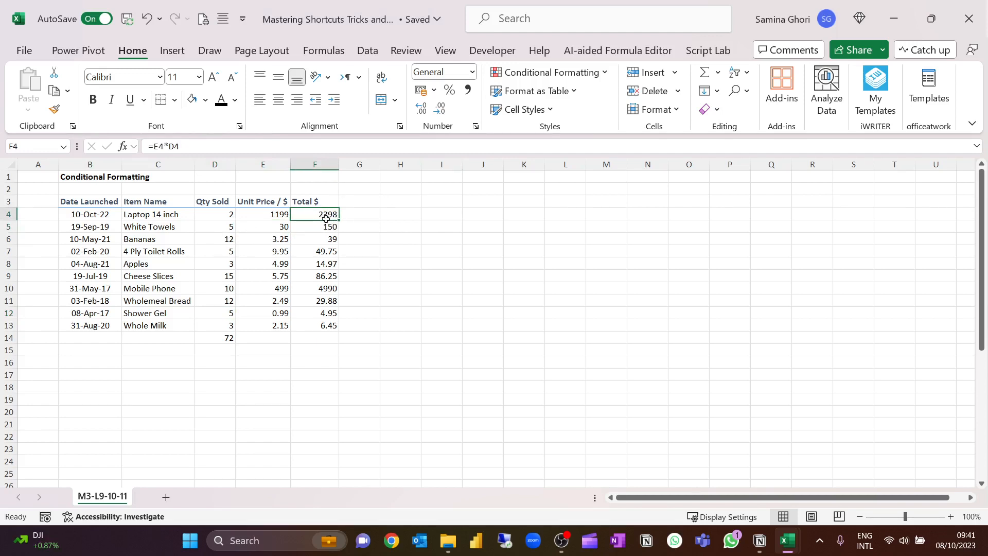
{"action": "left_click_drag", "start_coordinate": [324, 216], "coordinate": [323, 325]}
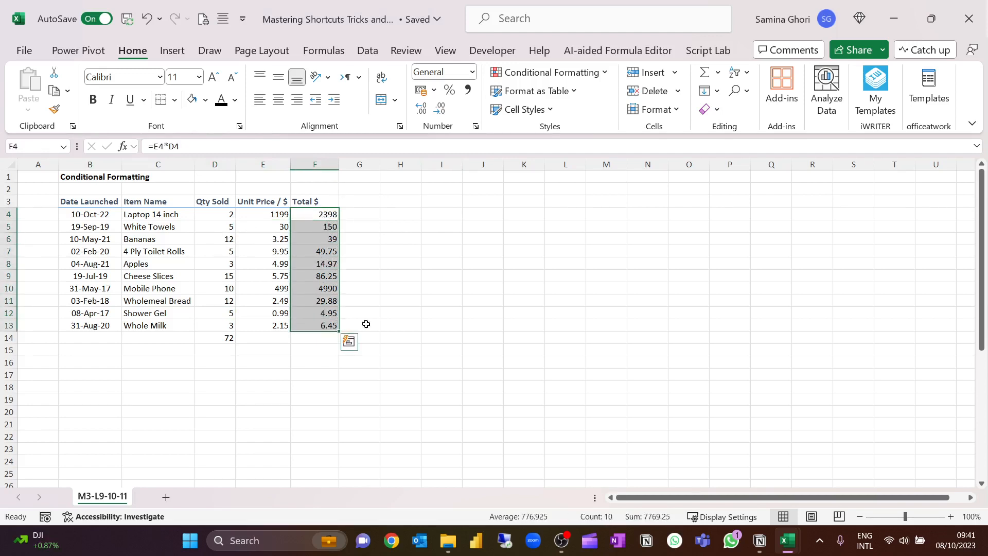
{"action": "left_click", "coordinate": [607, 75]}
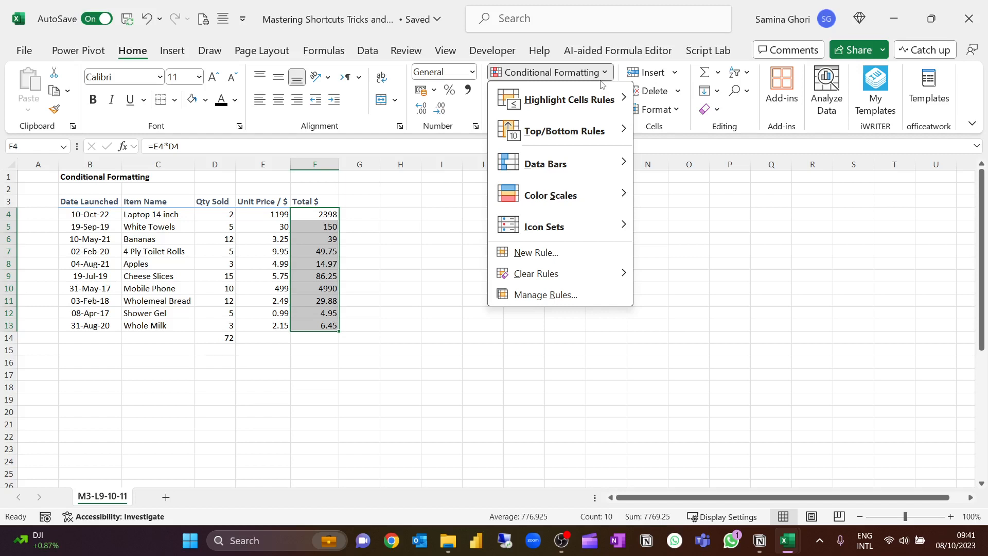
{"action": "mouse_move", "coordinate": [593, 96]}
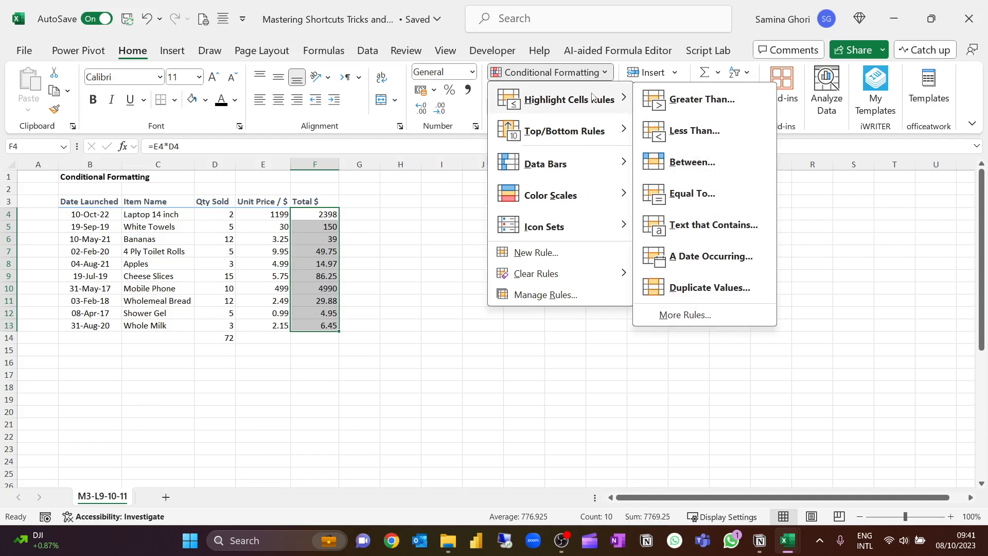
{"action": "left_click", "coordinate": [673, 106]}
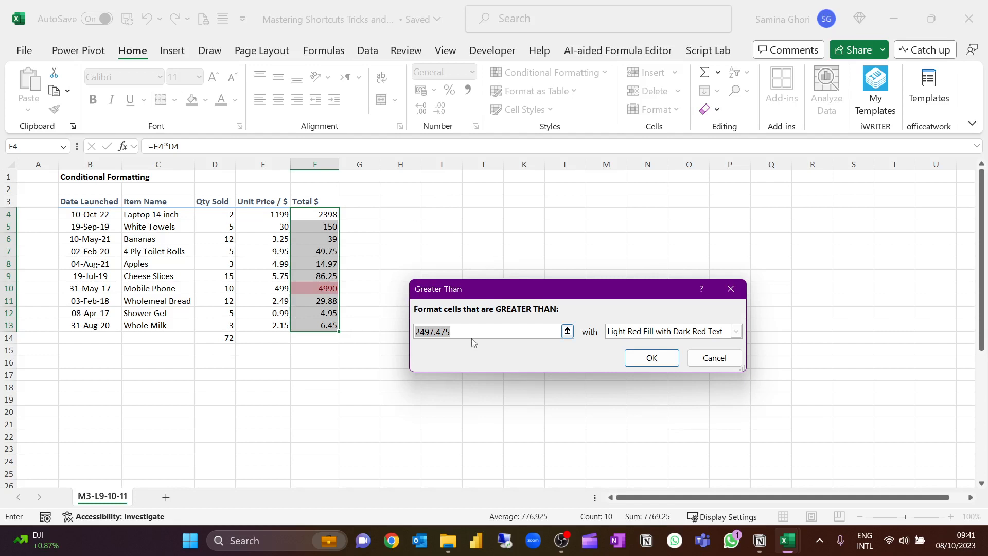
{"action": "type", "text": "150"}
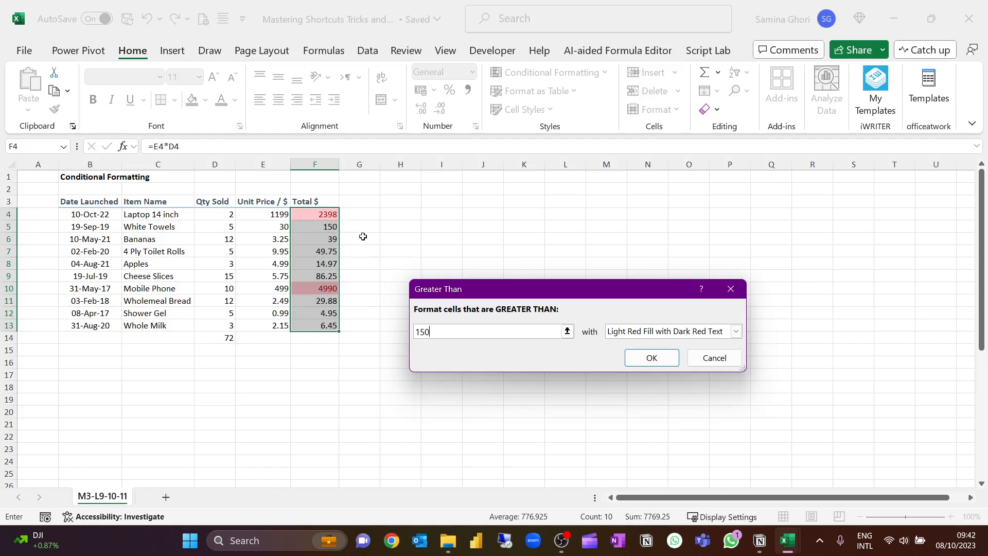
{"action": "key", "text": "BackSpace"}
{"action": "key", "text": "BackSpace"}
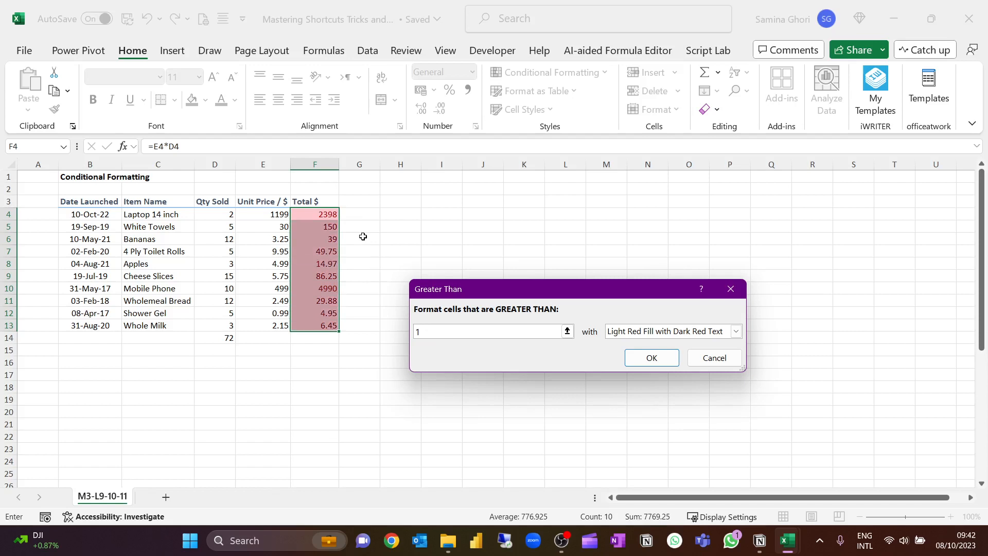
{"action": "type", "text": "49"}
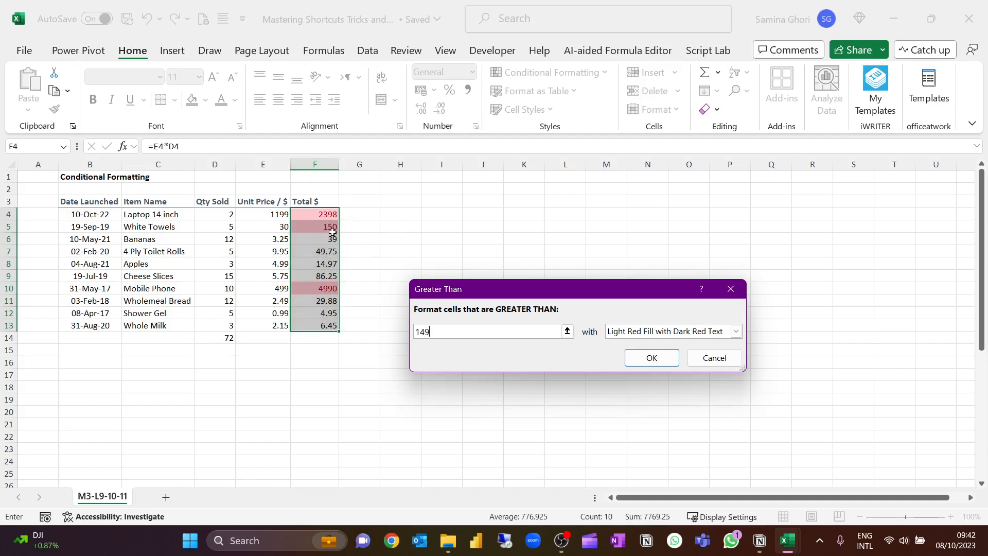
Try the Yellow Fill with Dark Yellow Text and Light Red Fill formats on the Greater Than rule.
{"action": "left_click", "coordinate": [737, 333]}
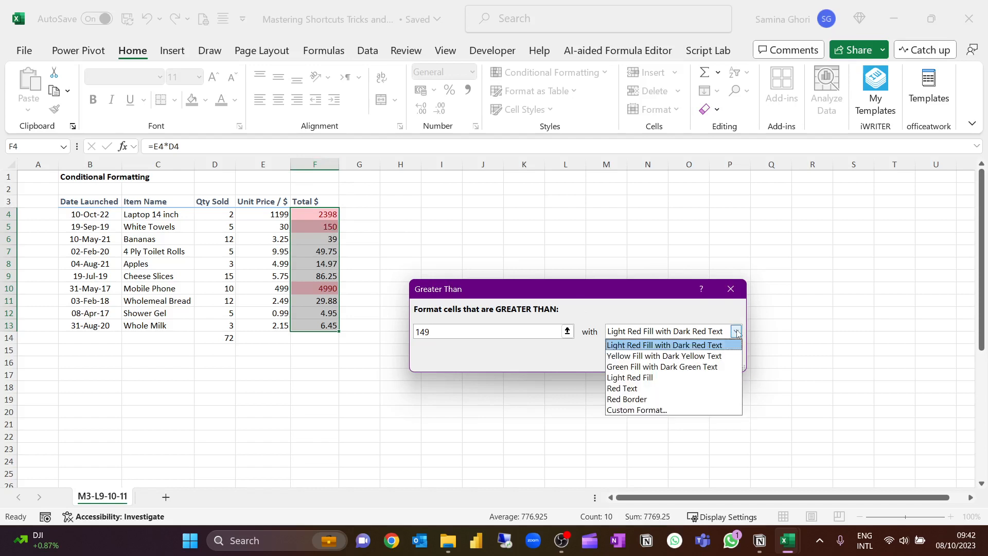
{"action": "left_click", "coordinate": [669, 354]}
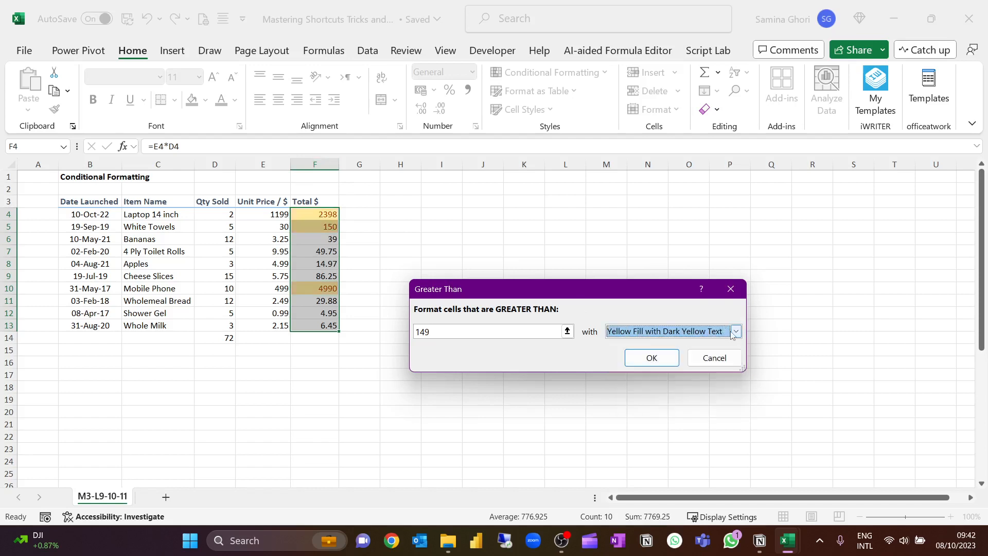
{"action": "left_click", "coordinate": [736, 332]}
{"action": "left_click", "coordinate": [653, 375]}
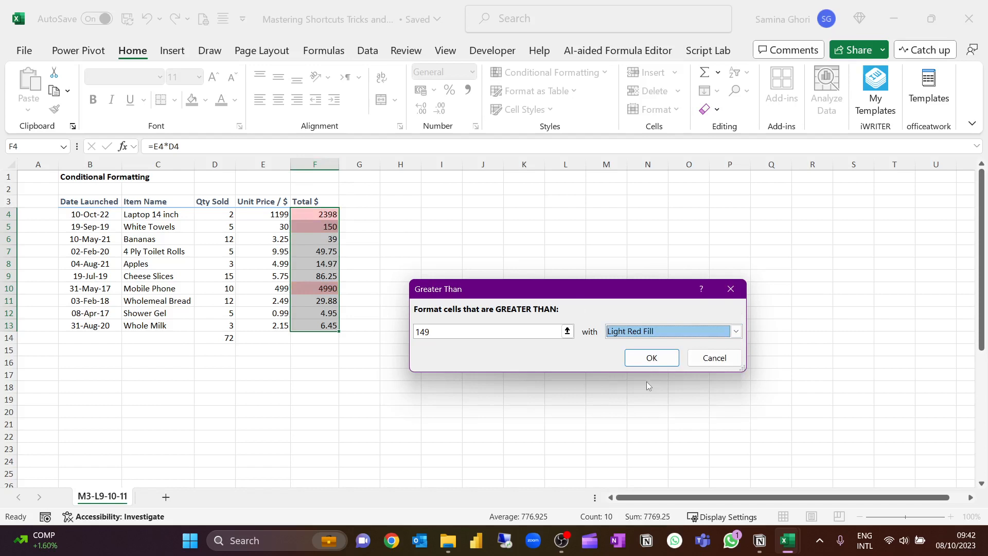
Apply the Greater Than rule with a custom format of strikethrough text, an outline border and a light orange fill.
{"action": "left_click", "coordinate": [735, 331]}
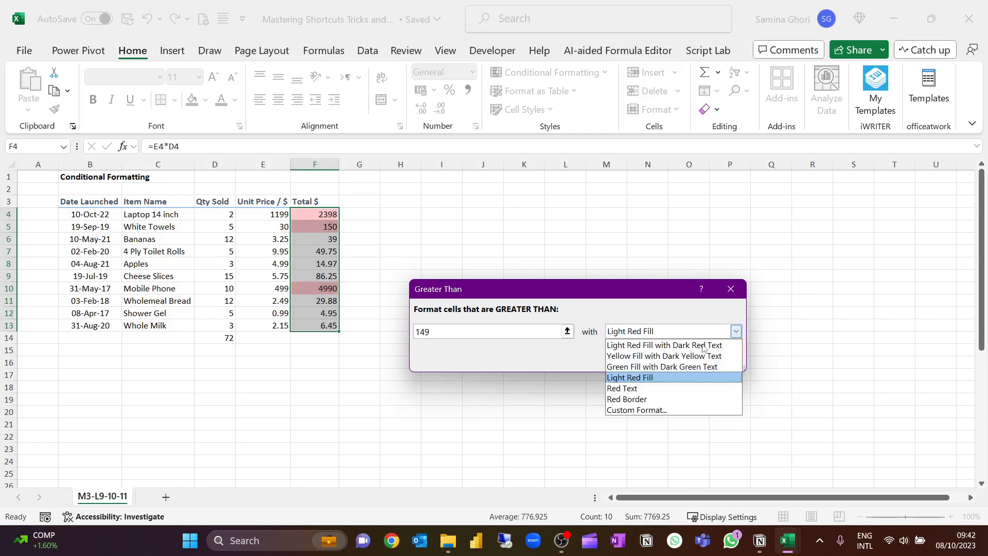
{"action": "left_click", "coordinate": [628, 412]}
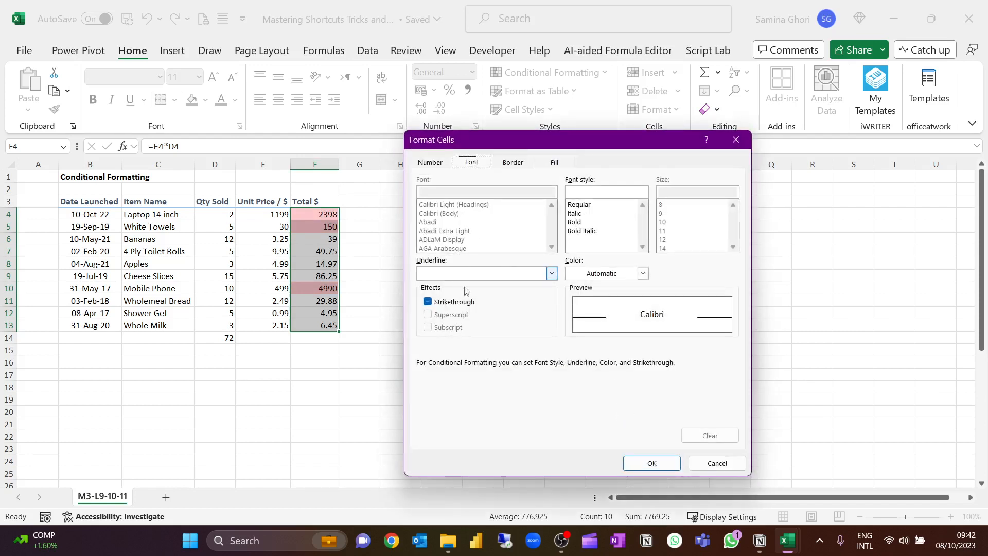
{"action": "left_click", "coordinate": [429, 302]}
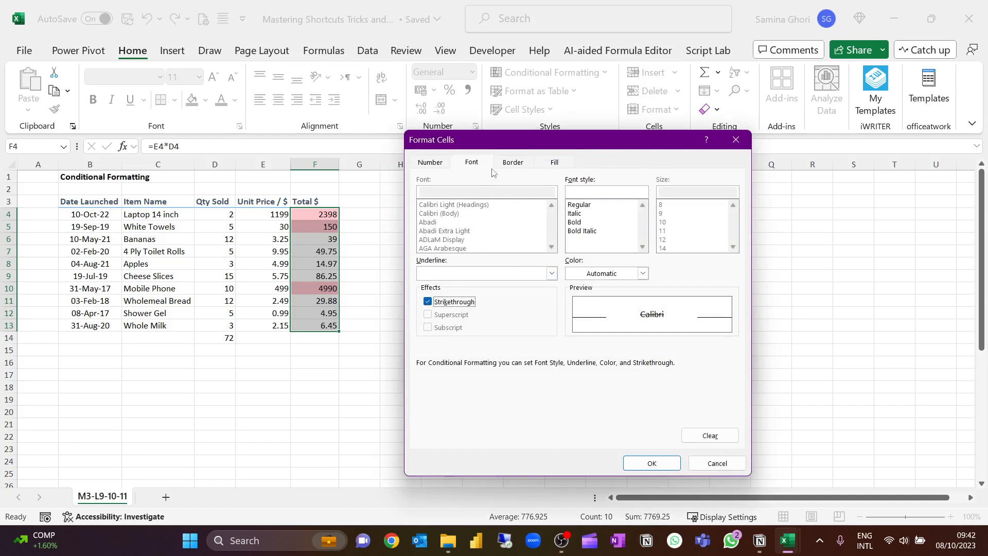
{"action": "left_click", "coordinate": [513, 162]}
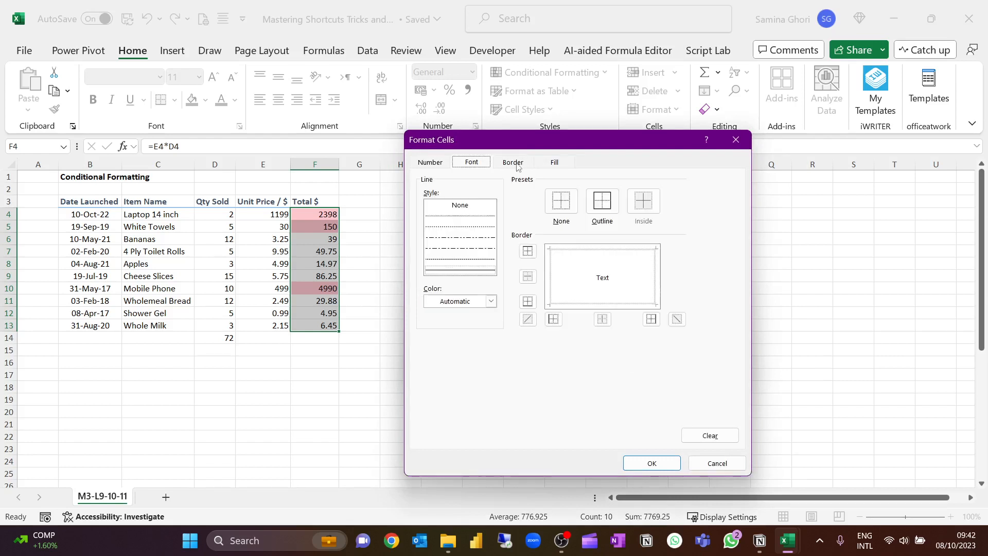
{"action": "left_click", "coordinate": [597, 218]}
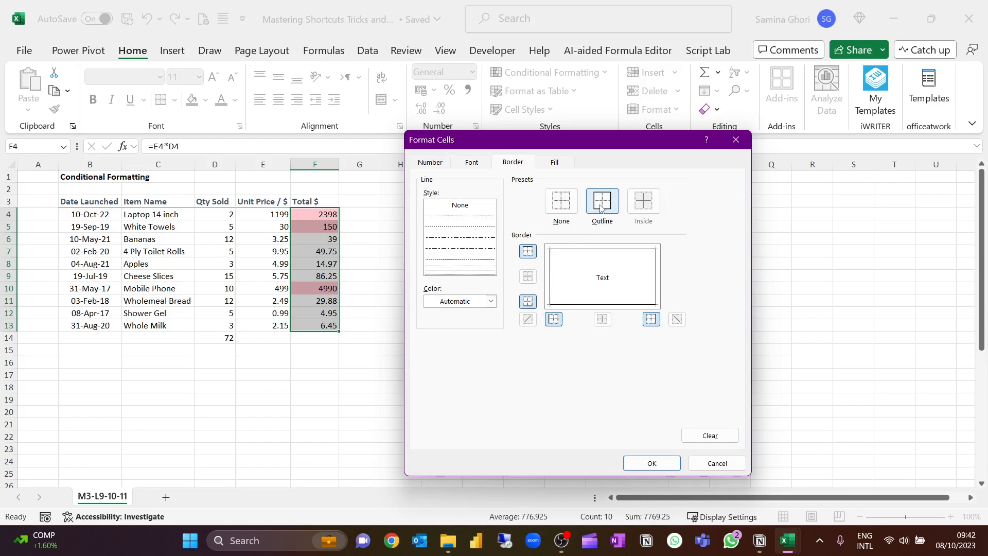
{"action": "left_click", "coordinate": [553, 163]}
{"action": "left_click", "coordinate": [484, 235]}
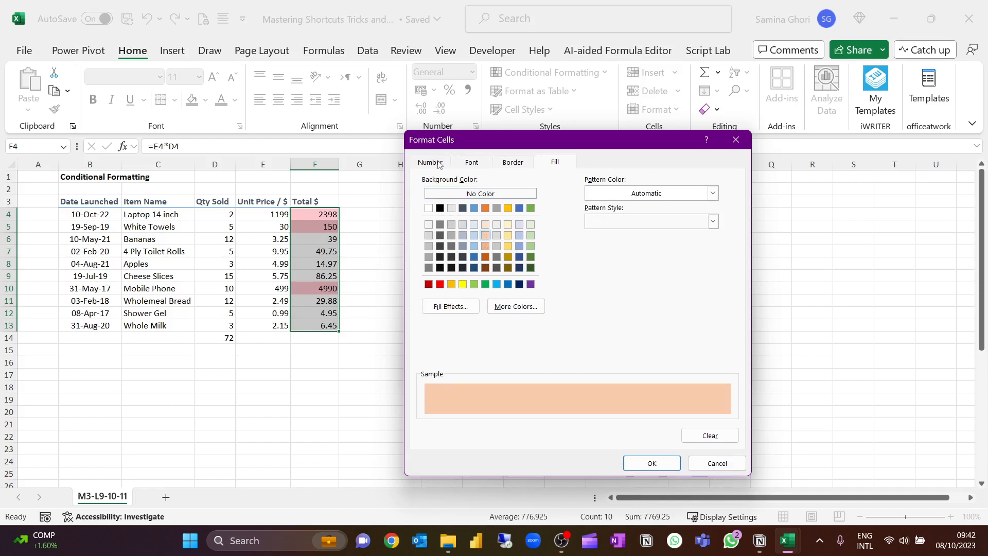
{"action": "left_click", "coordinate": [643, 460]}
{"action": "left_click", "coordinate": [642, 365]}
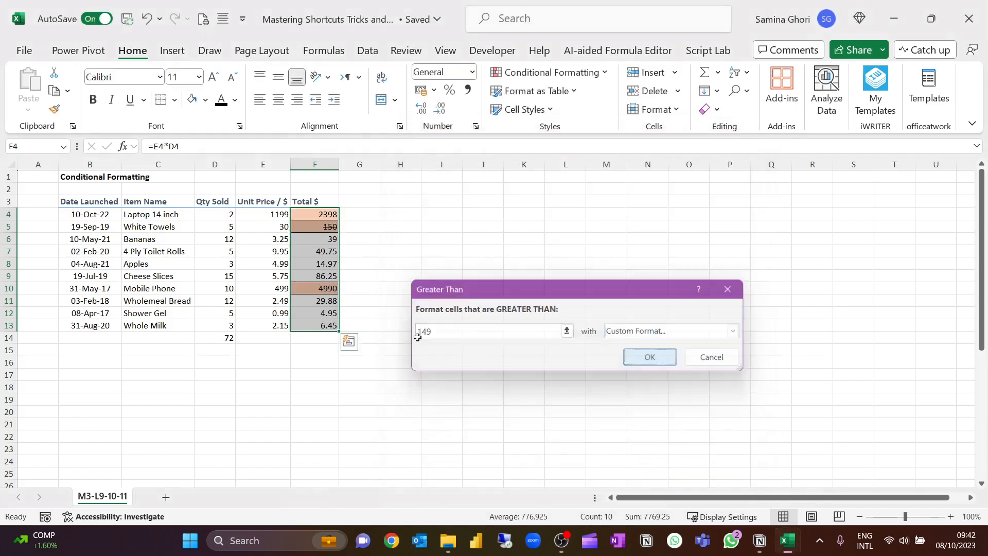
{"action": "left_click", "coordinate": [452, 250]}
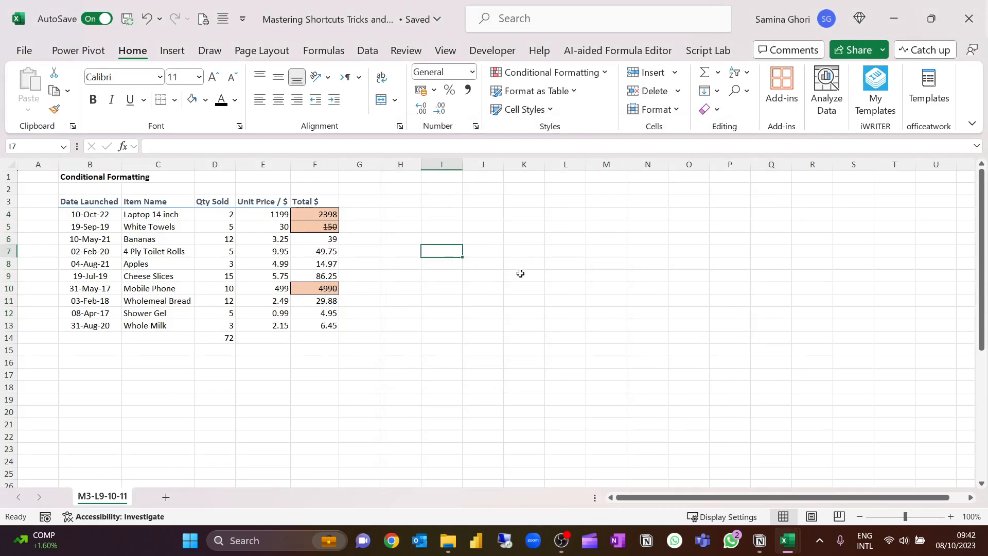
Undo the Greater Than conditional formatting on the Total $ column.
{"action": "key", "text": "ctrl+z"}
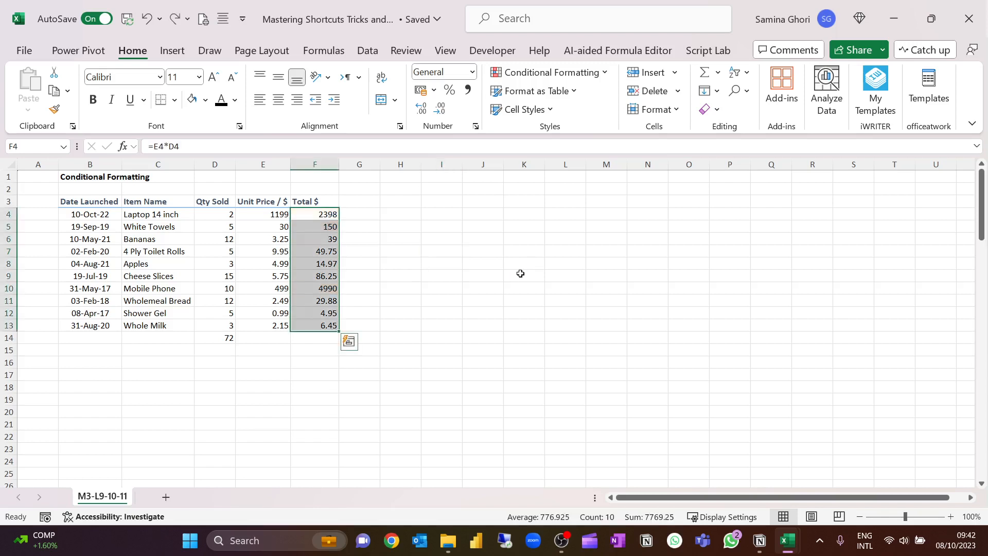
{"action": "left_click", "coordinate": [373, 238]}
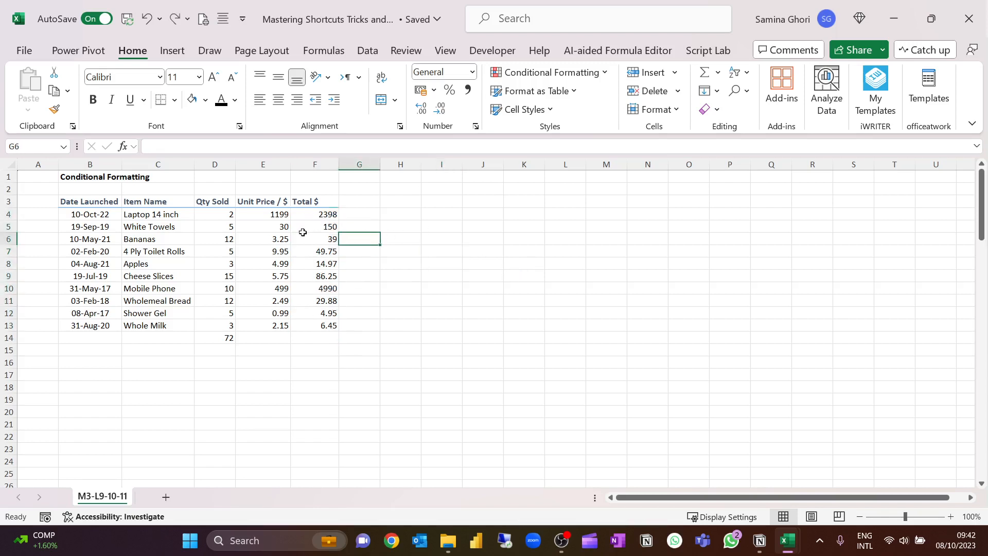
Examine the highlight rules, color scales, icon sets, data bars and top/bottom rules available for the Total $ values in F4:F13.
{"action": "left_click_drag", "start_coordinate": [314, 214], "coordinate": [325, 324]}
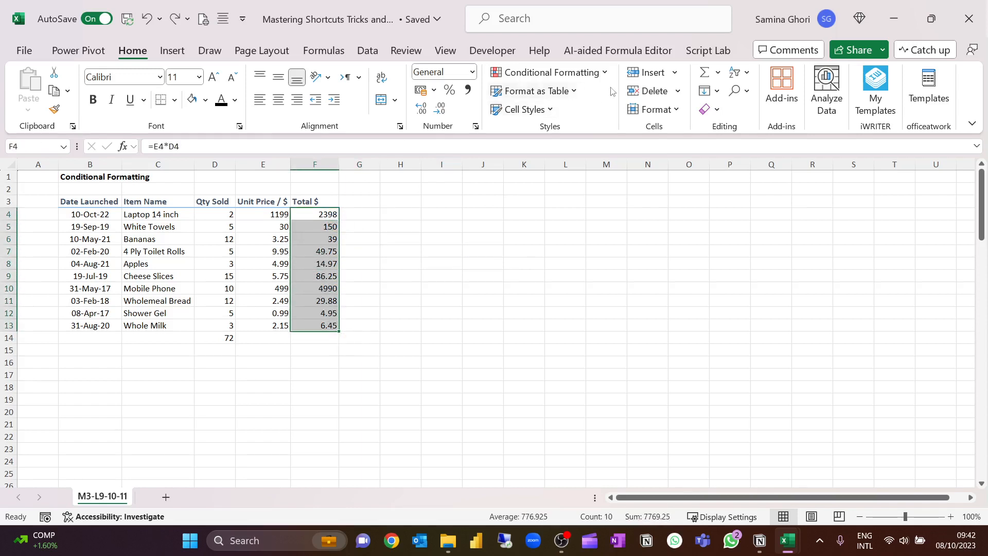
{"action": "left_click", "coordinate": [604, 73]}
{"action": "mouse_move", "coordinate": [571, 108]}
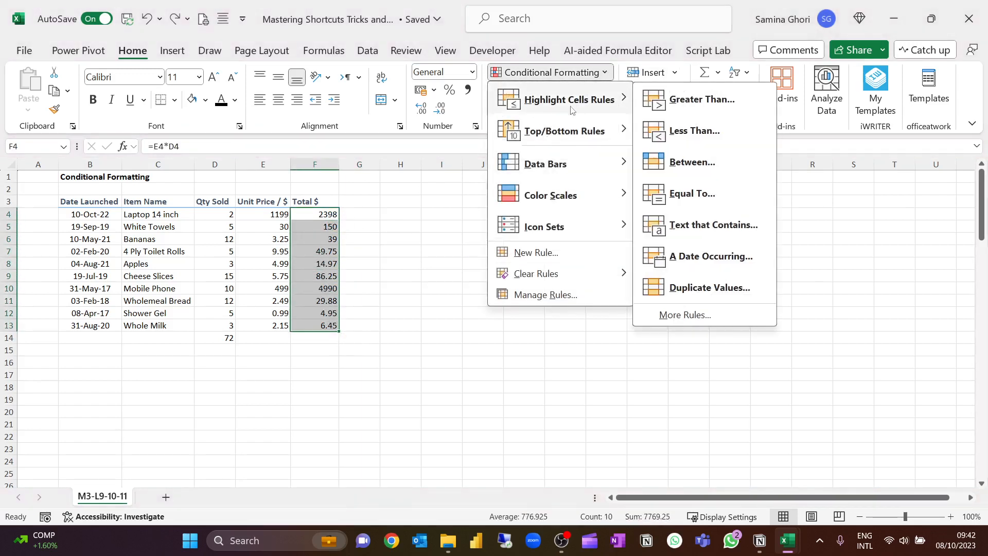
{"action": "mouse_move", "coordinate": [570, 195]}
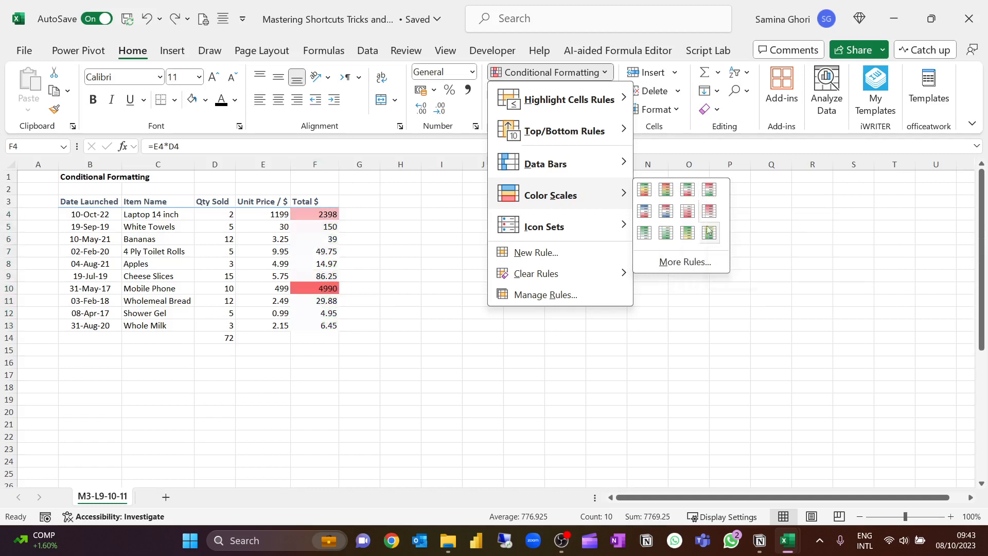
{"action": "mouse_move", "coordinate": [594, 236]}
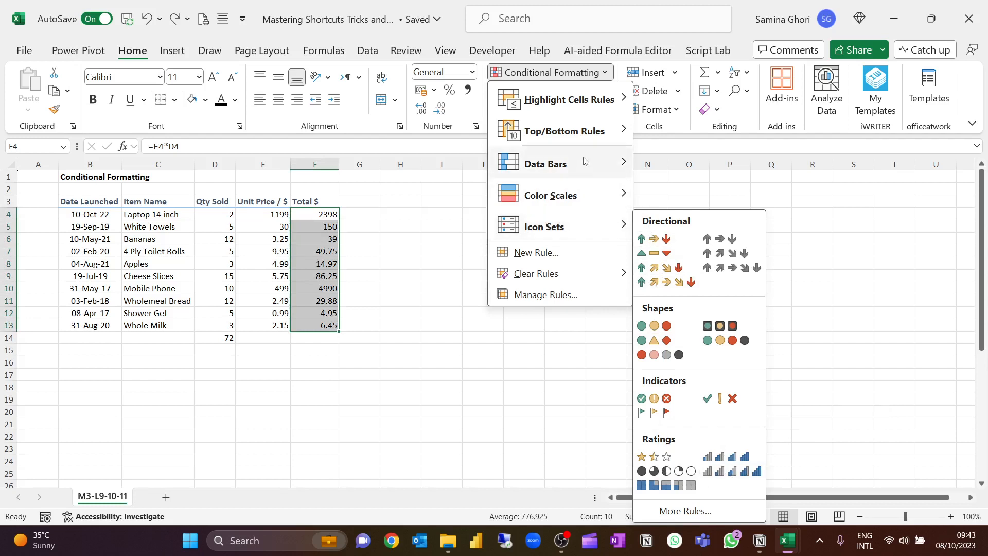
{"action": "mouse_move", "coordinate": [583, 168]}
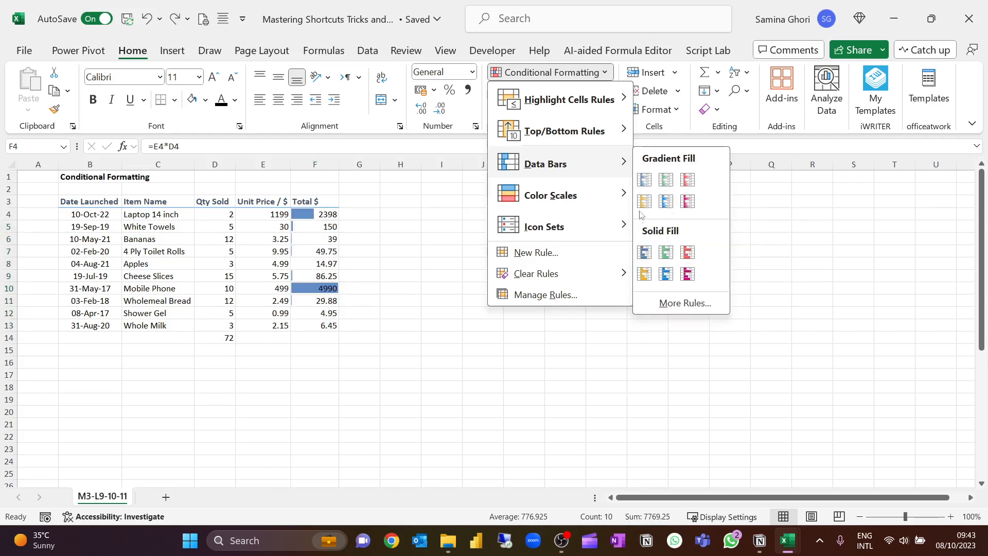
{"action": "mouse_move", "coordinate": [596, 140]}
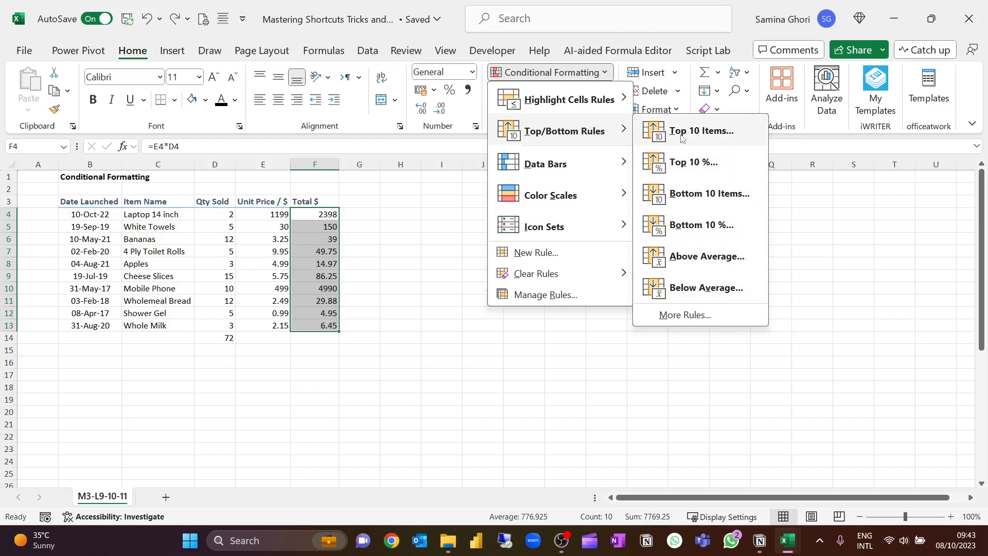
{"action": "mouse_move", "coordinate": [600, 108]}
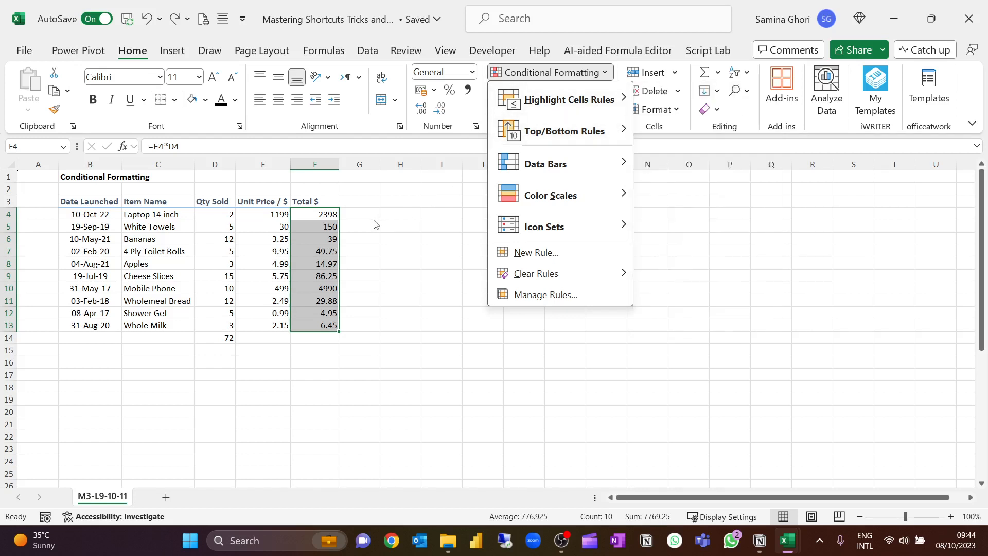
{"action": "key", "text": "Escape"}
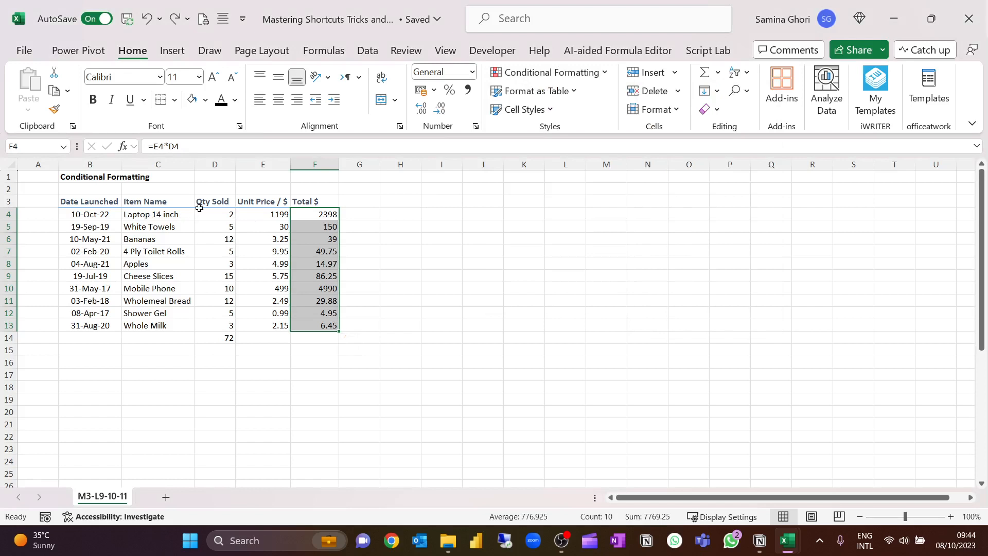
{"action": "left_click", "coordinate": [367, 240]}
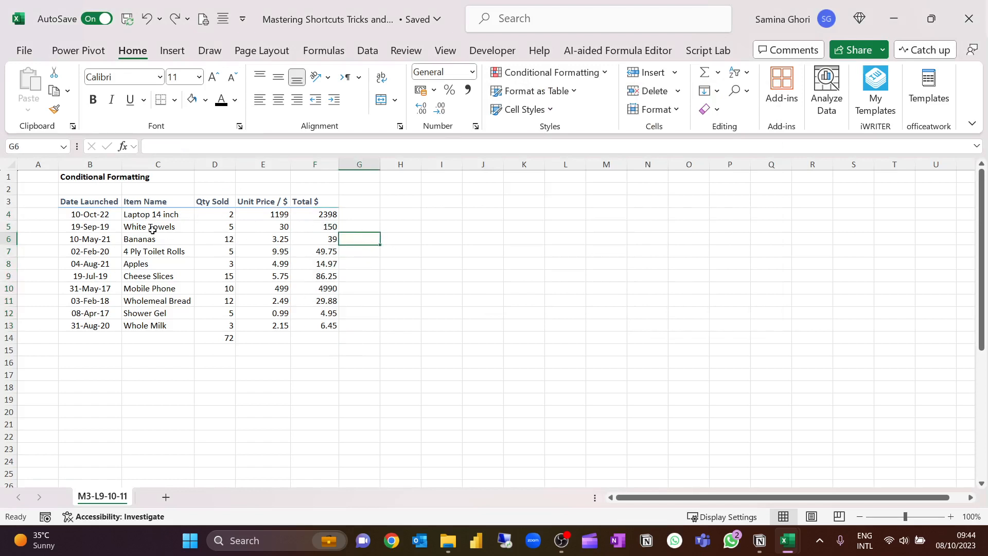
Apply a Text That Contains rule for "a" with Light Red Fill with Dark Red Text to the item names in C4:C13.
{"action": "left_click_drag", "start_coordinate": [170, 214], "coordinate": [165, 322]}
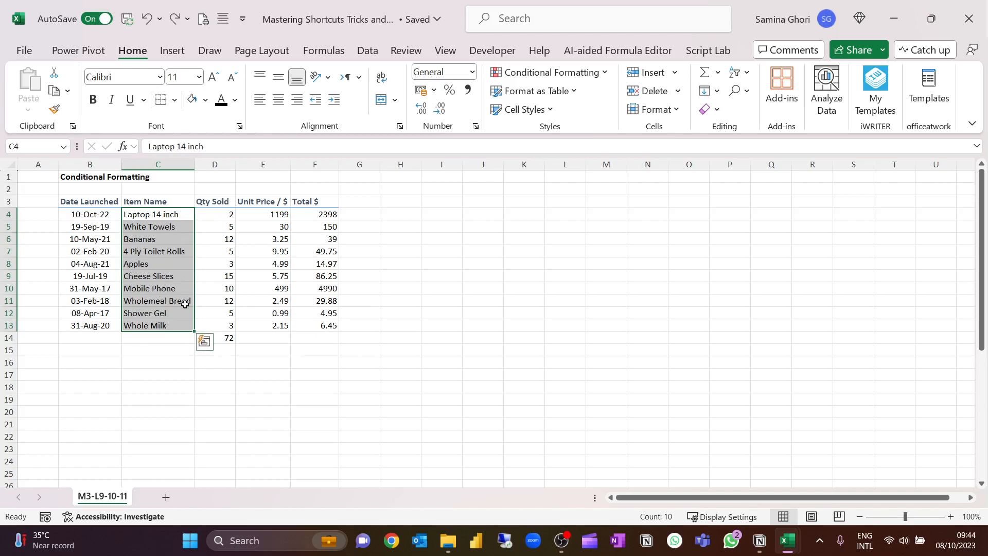
{"action": "left_click", "coordinate": [606, 74]}
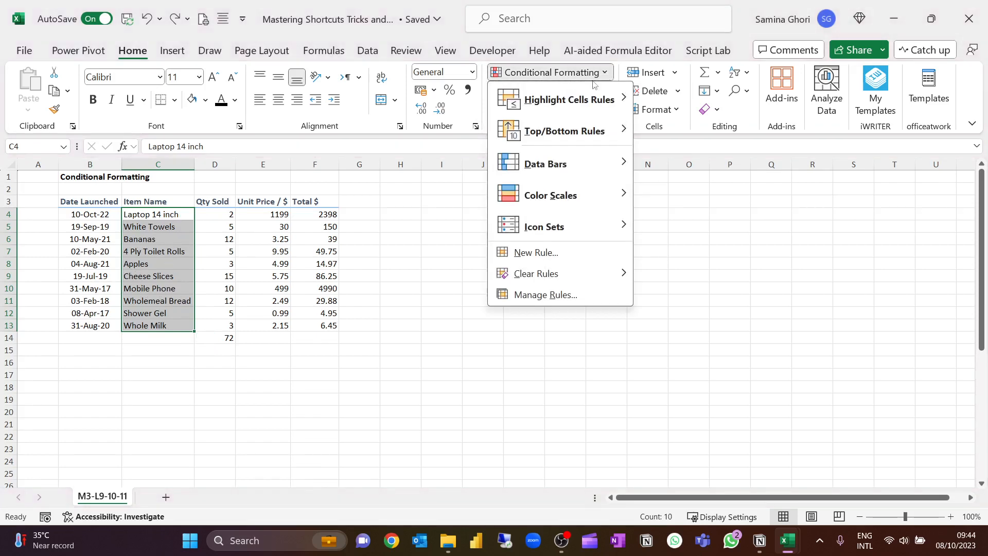
{"action": "mouse_move", "coordinate": [593, 92]}
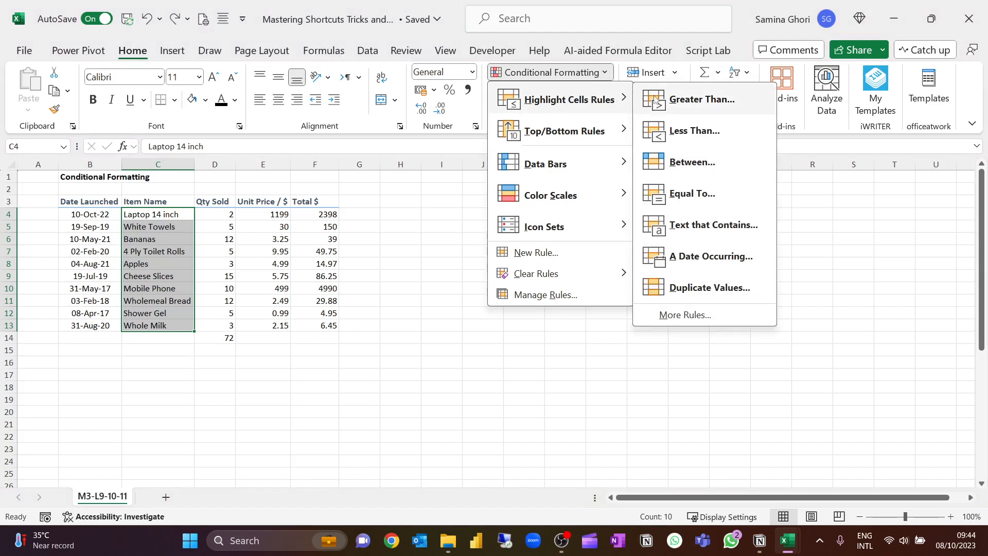
{"action": "left_click", "coordinate": [678, 227]}
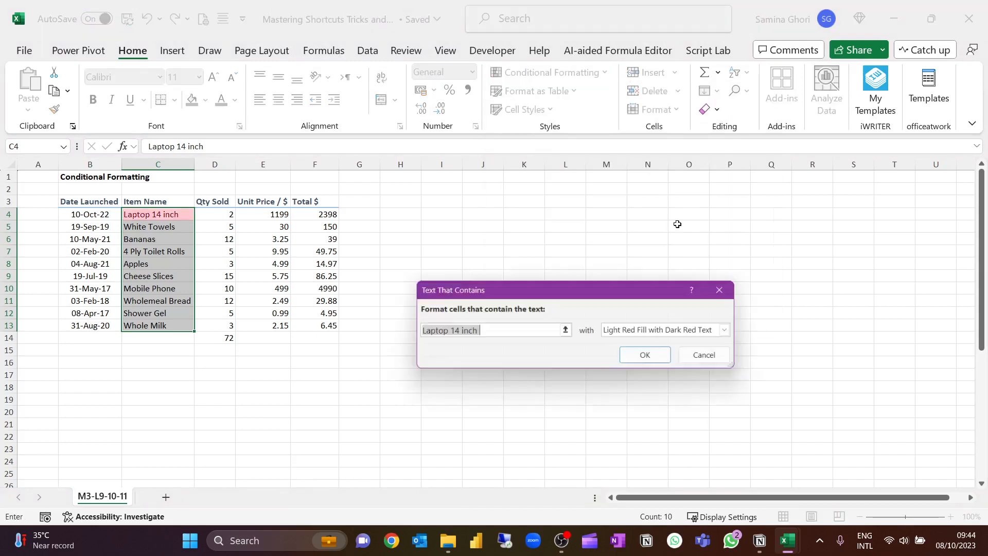
{"action": "type", "text": "a"}
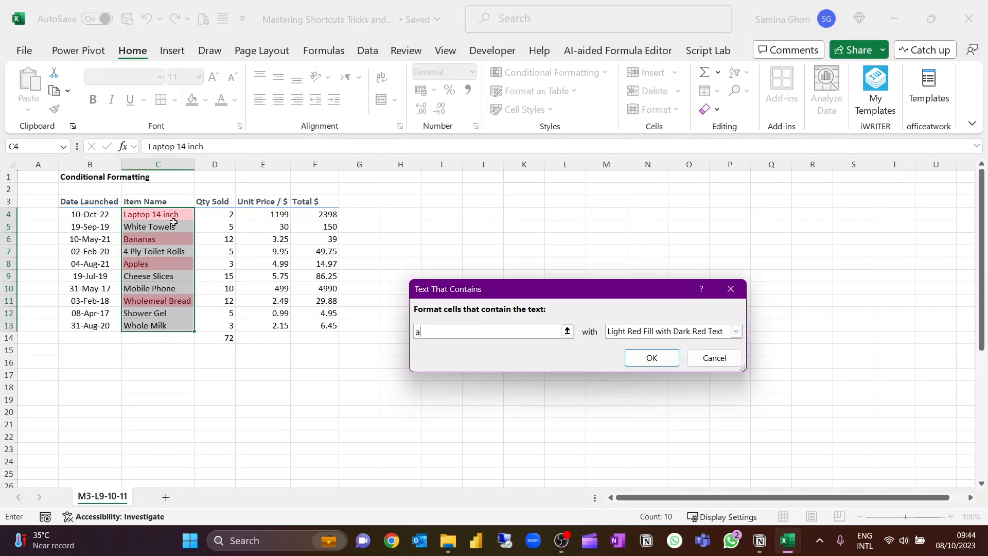
{"action": "left_click", "coordinate": [651, 357]}
{"action": "left_click", "coordinate": [442, 263]}
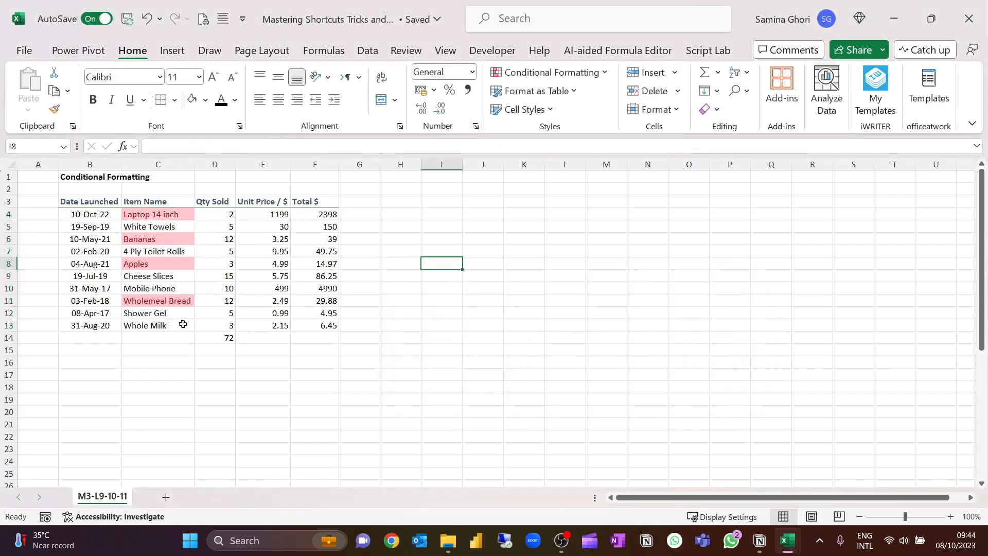
Try entering "aa" in C14 and C15 below the item names, and undo both entries.
{"action": "left_click", "coordinate": [161, 338]}
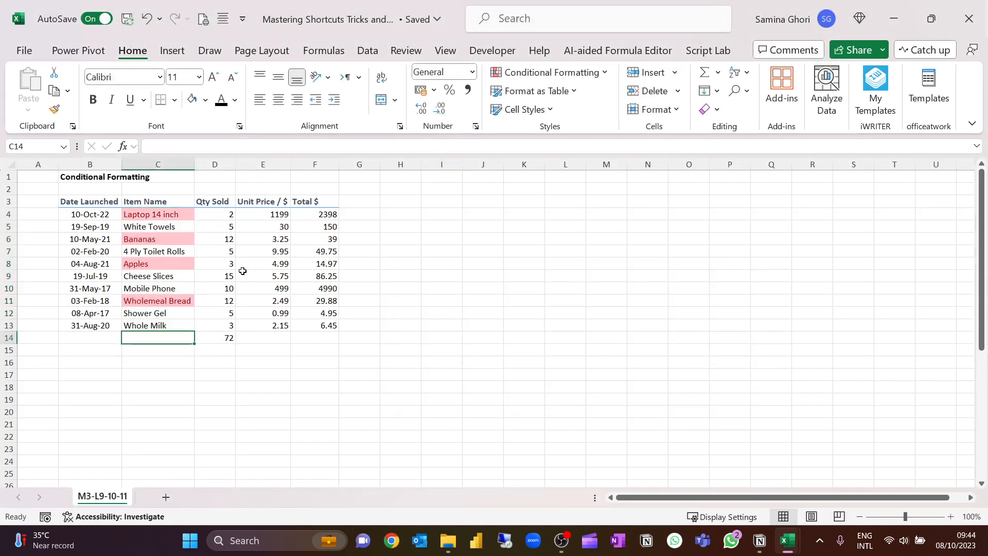
{"action": "type", "text": "aa"}
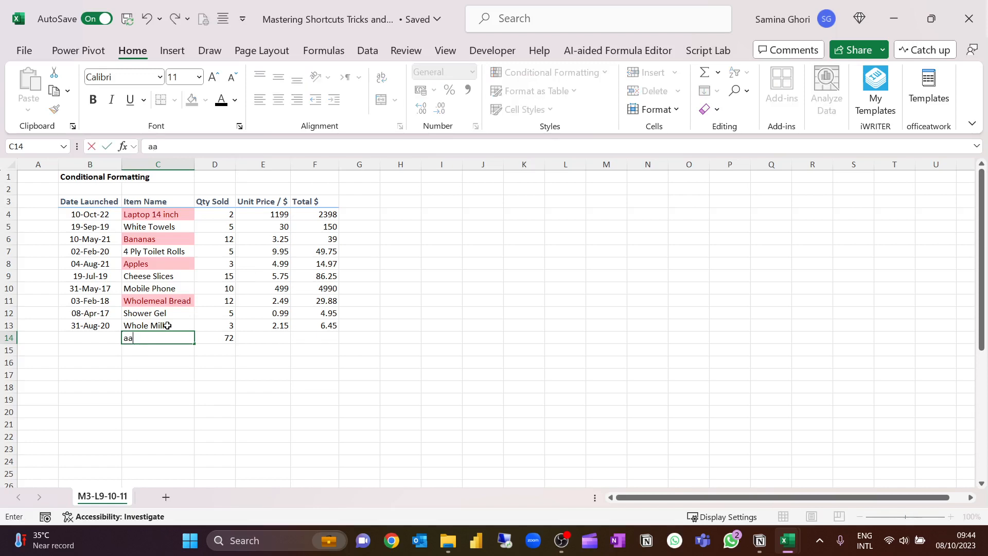
{"action": "key", "text": "Return"}
{"action": "type", "text": "aa"}
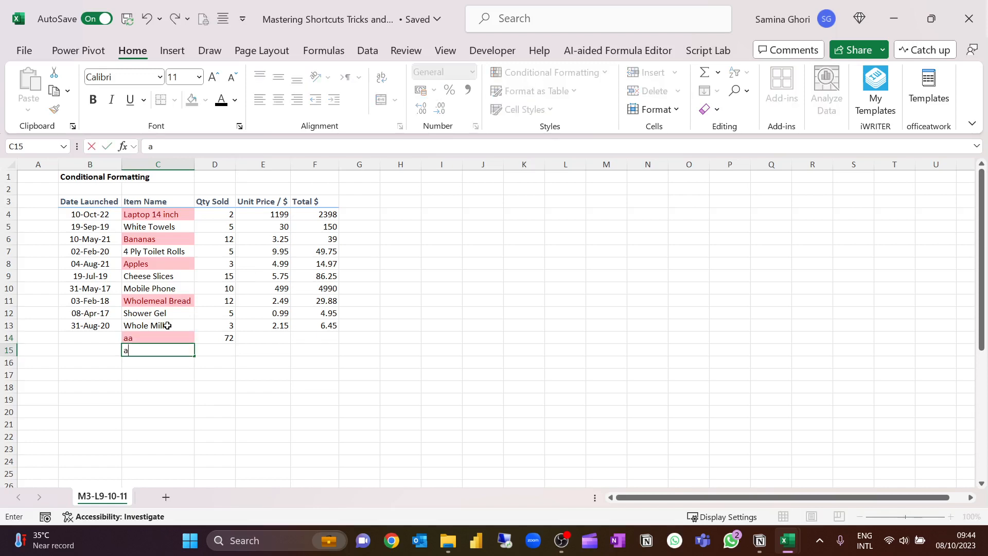
{"action": "key", "text": "Return"}
{"action": "key", "text": "ctrl+z"}
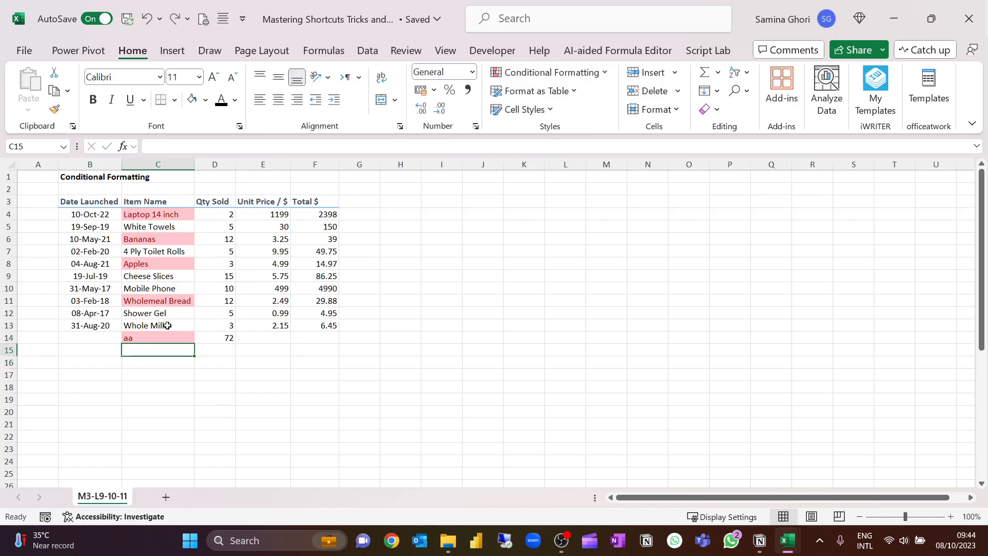
{"action": "key", "text": "ctrl+z"}
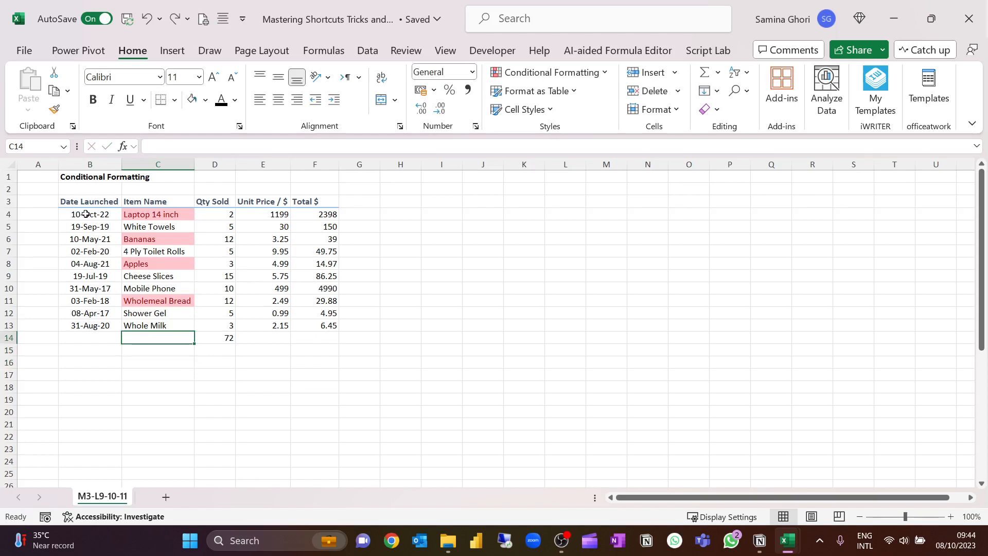
Highlight launch dates in B4:B13 greater than 09-Oct-22 using Light Red Fill with Dark Red Text.
{"action": "left_click_drag", "start_coordinate": [88, 215], "coordinate": [86, 326]}
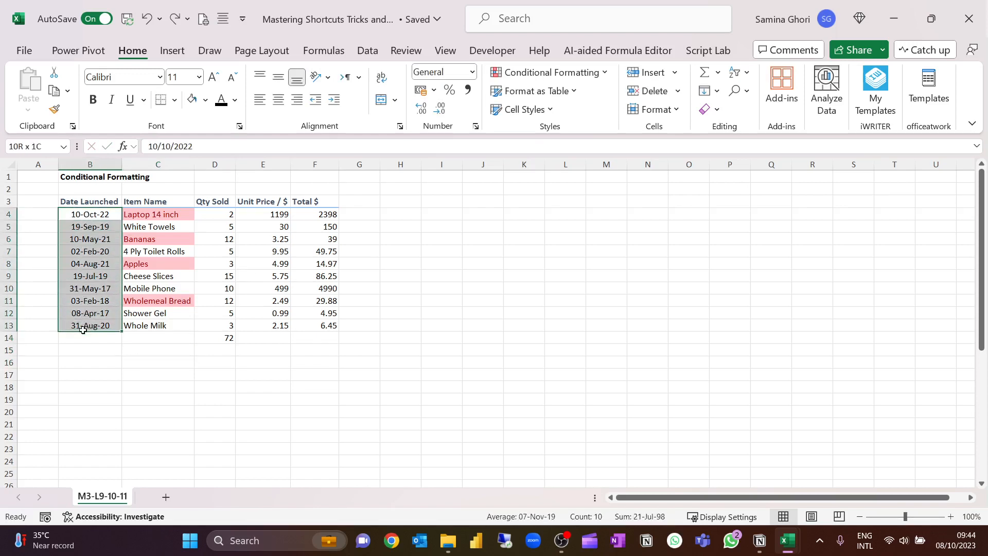
{"action": "left_click", "coordinate": [607, 74]}
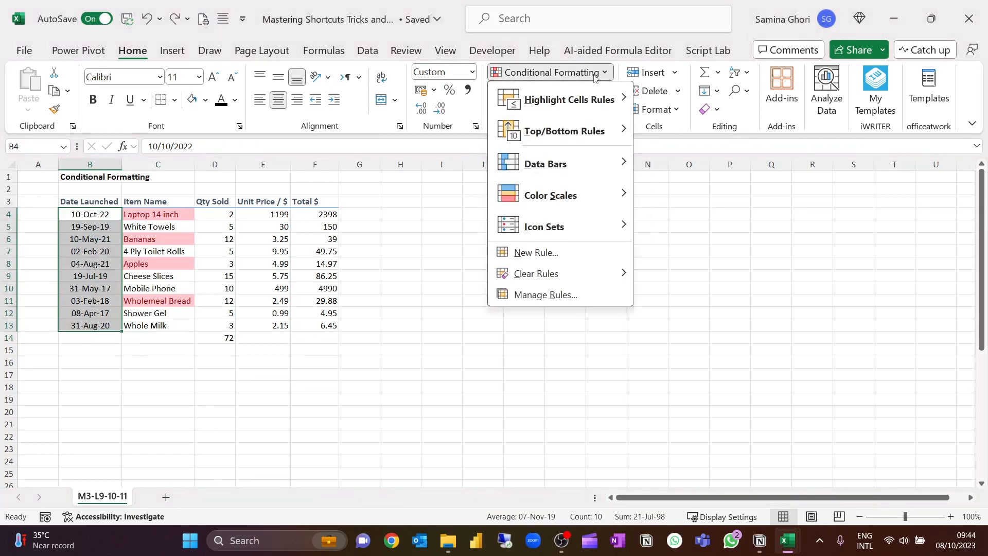
{"action": "mouse_move", "coordinate": [570, 94]}
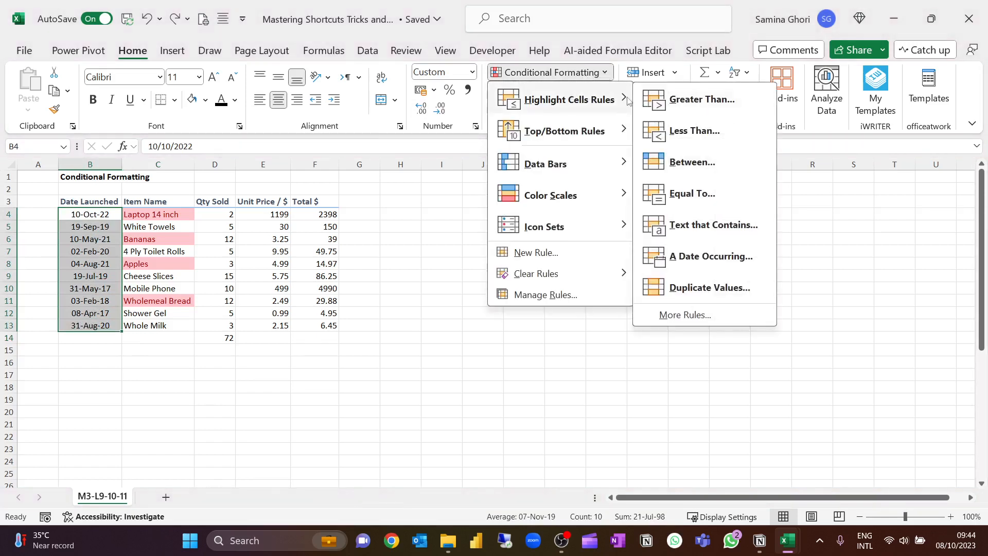
{"action": "left_click", "coordinate": [702, 99]}
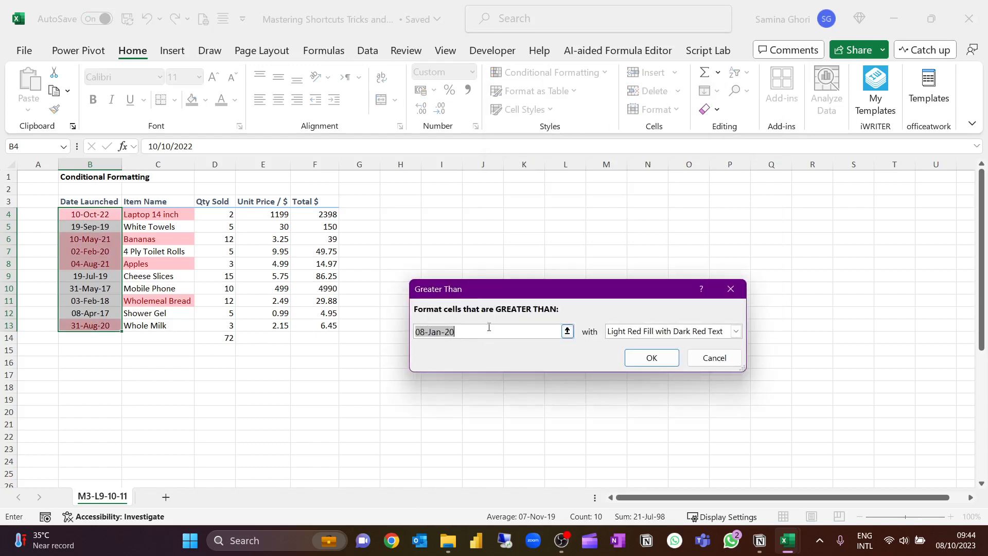
{"action": "type", "text": "09"}
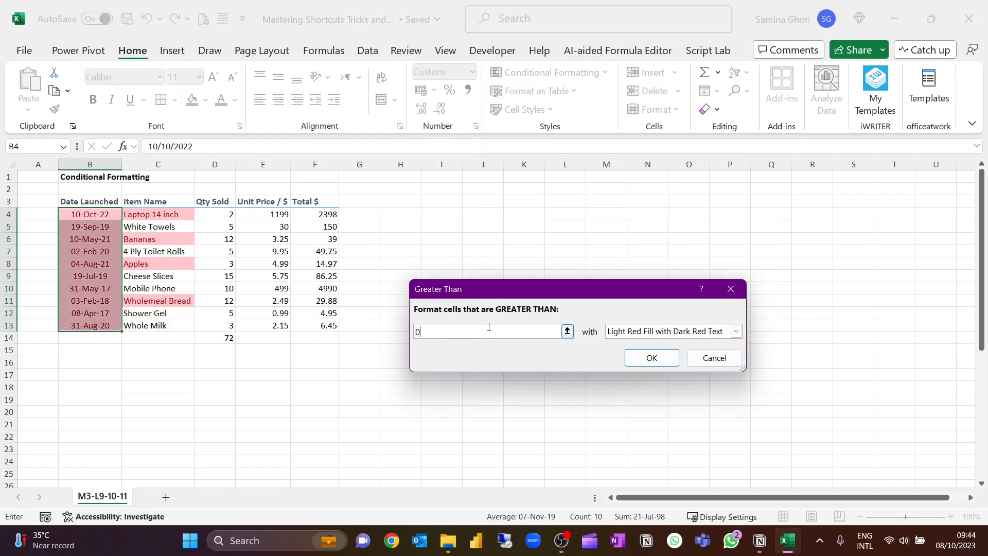
{"action": "type", "text": "-Oc"}
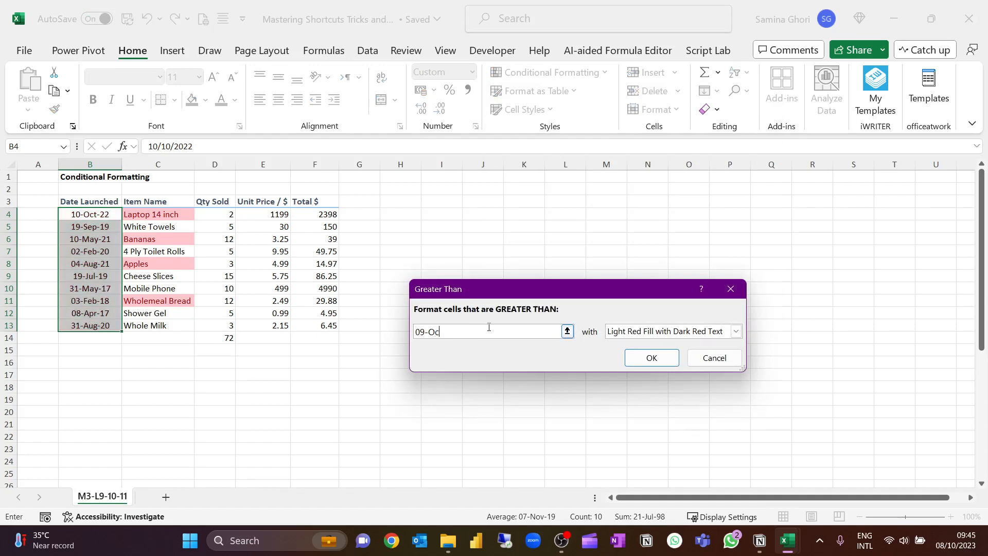
{"action": "type", "text": "t-22"}
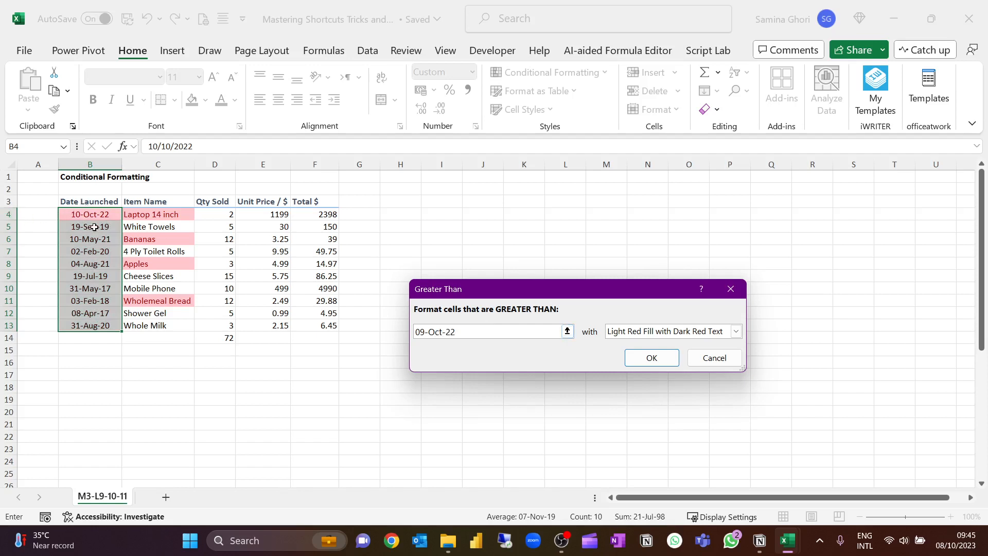
{"action": "left_click", "coordinate": [644, 356]}
{"action": "left_click", "coordinate": [316, 227]}
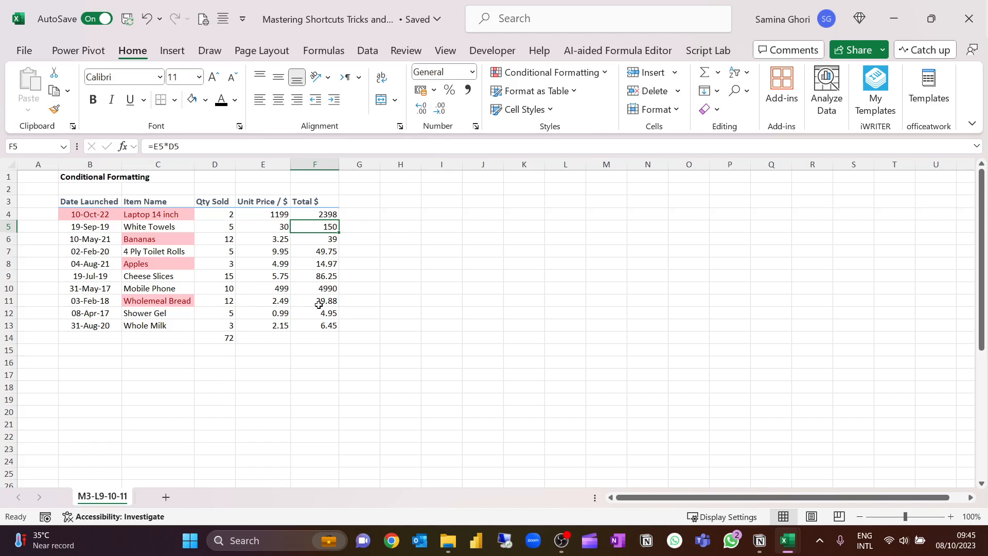
{"action": "key", "text": "Up"}
{"action": "key", "text": "Left"}
{"action": "key", "text": "F2"}
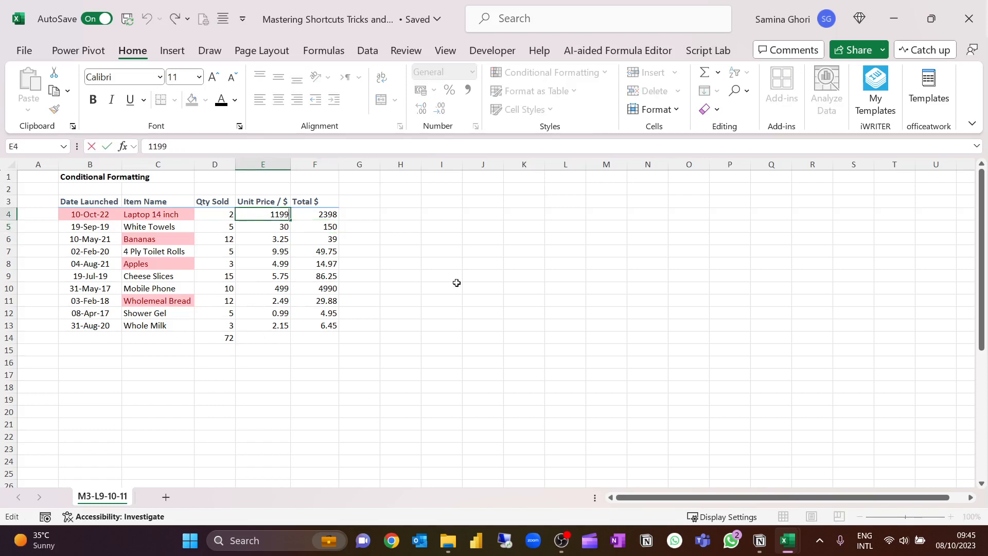
{"action": "left_click", "coordinate": [452, 254]}
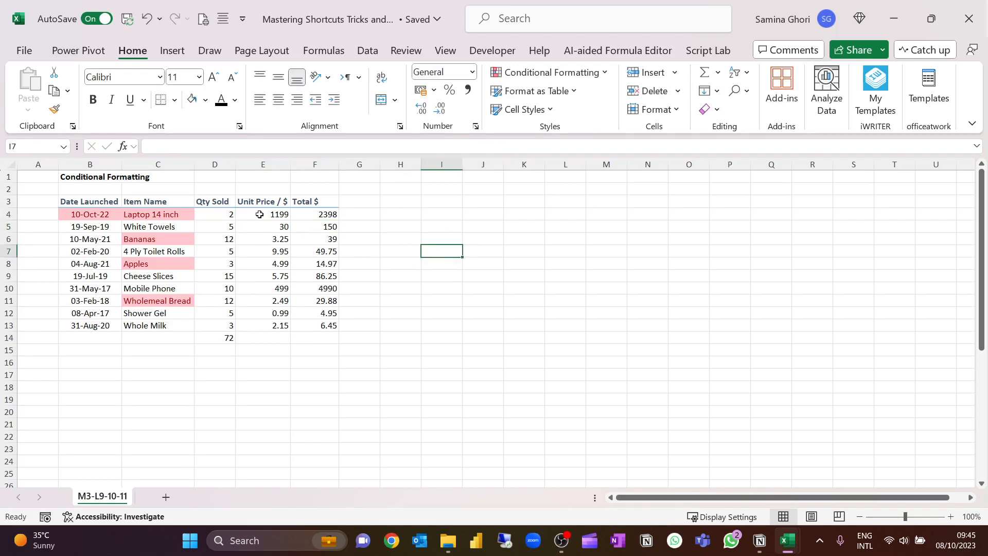
Set up a new rule for the unit prices in E4:E13 that formats only cells with values between 10 and 30.
{"action": "left_click_drag", "start_coordinate": [260, 214], "coordinate": [256, 323]}
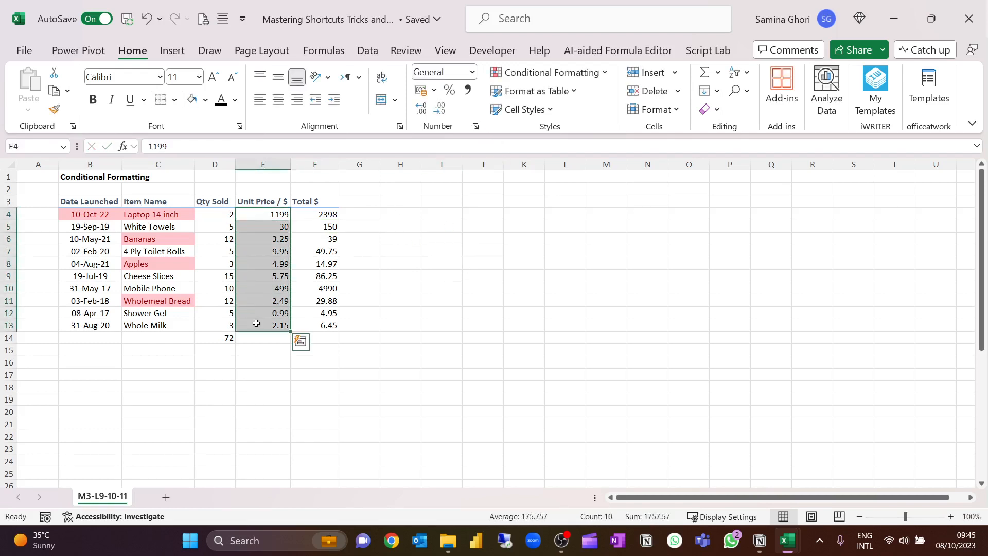
{"action": "left_click", "coordinate": [604, 73]}
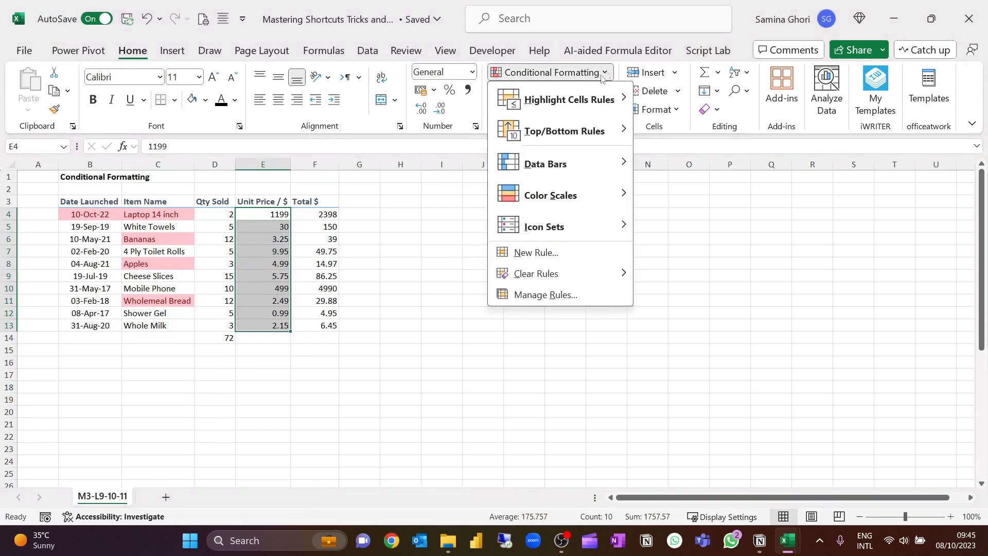
{"action": "left_click", "coordinate": [550, 253]}
{"action": "left_click_drag", "start_coordinate": [583, 134], "coordinate": [525, 80]}
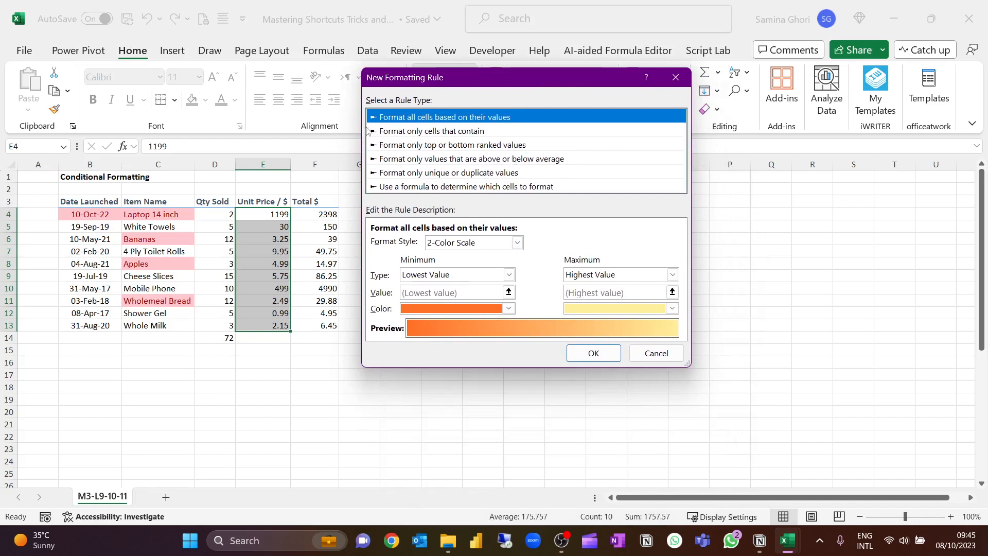
{"action": "left_click", "coordinate": [440, 134]}
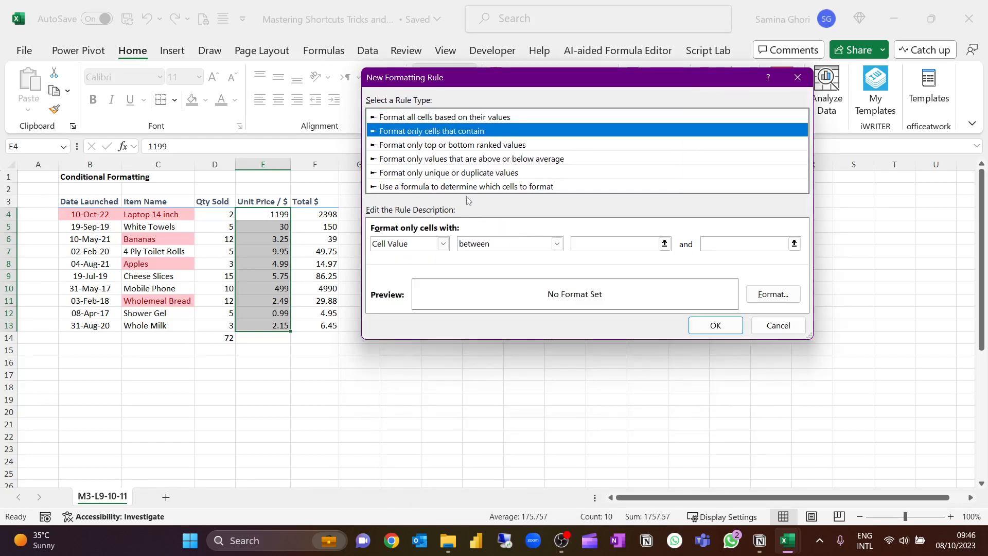
{"action": "left_click", "coordinate": [623, 249]}
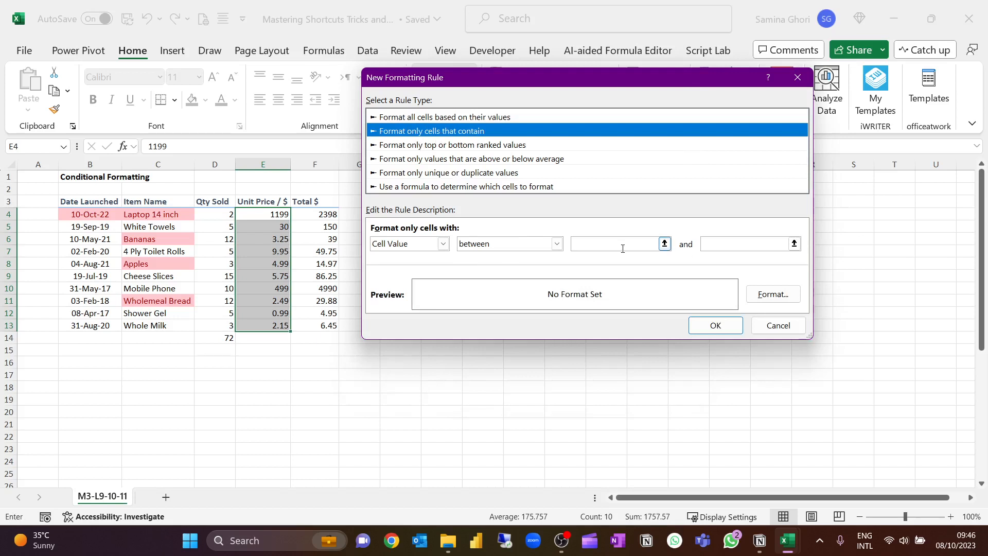
{"action": "left_click", "coordinate": [557, 244]}
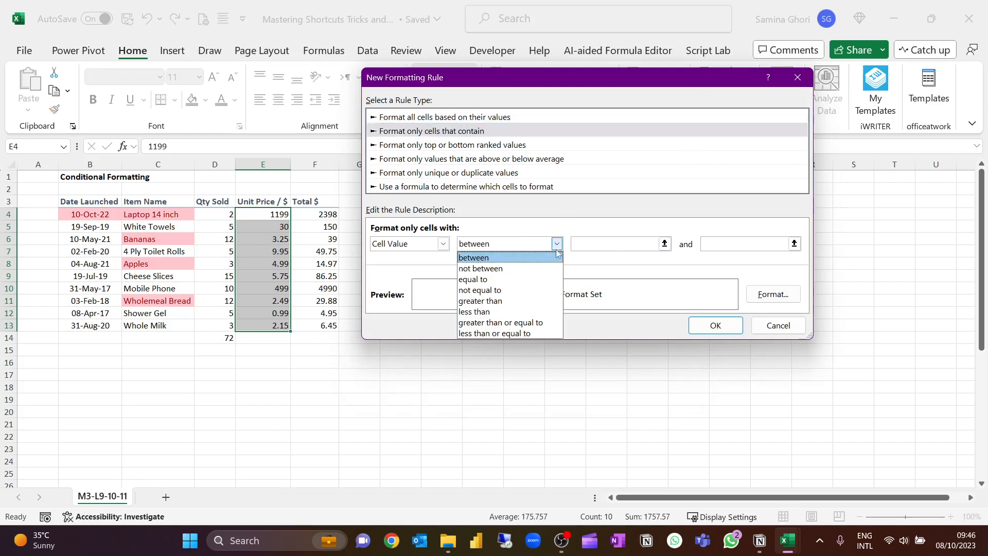
{"action": "left_click", "coordinate": [613, 255]}
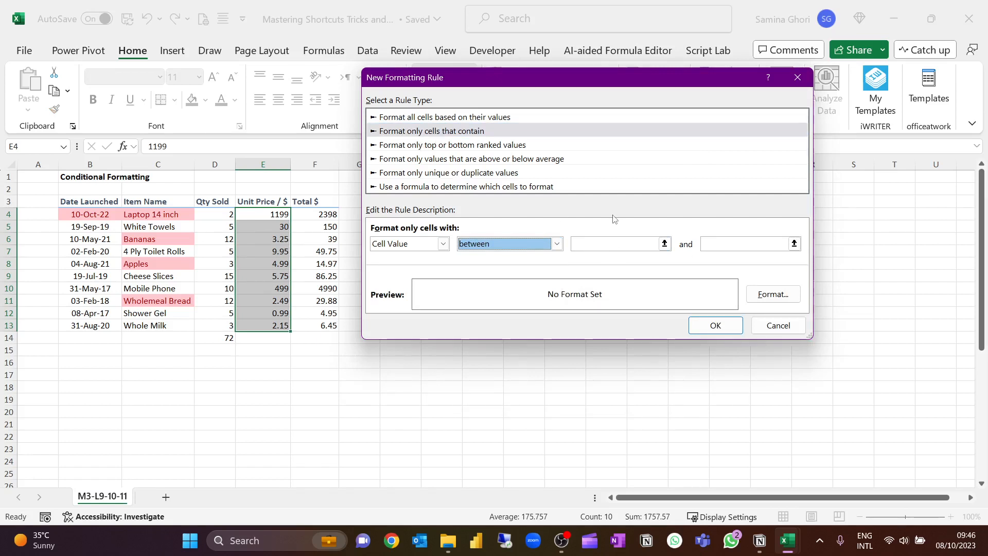
{"action": "left_click", "coordinate": [608, 245]}
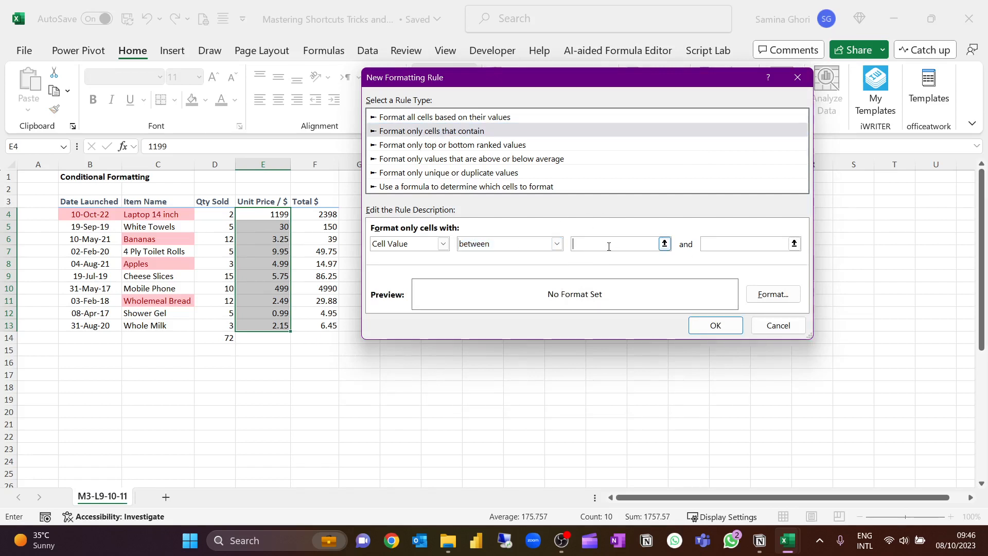
{"action": "type", "text": "10"}
{"action": "left_click", "coordinate": [716, 242]}
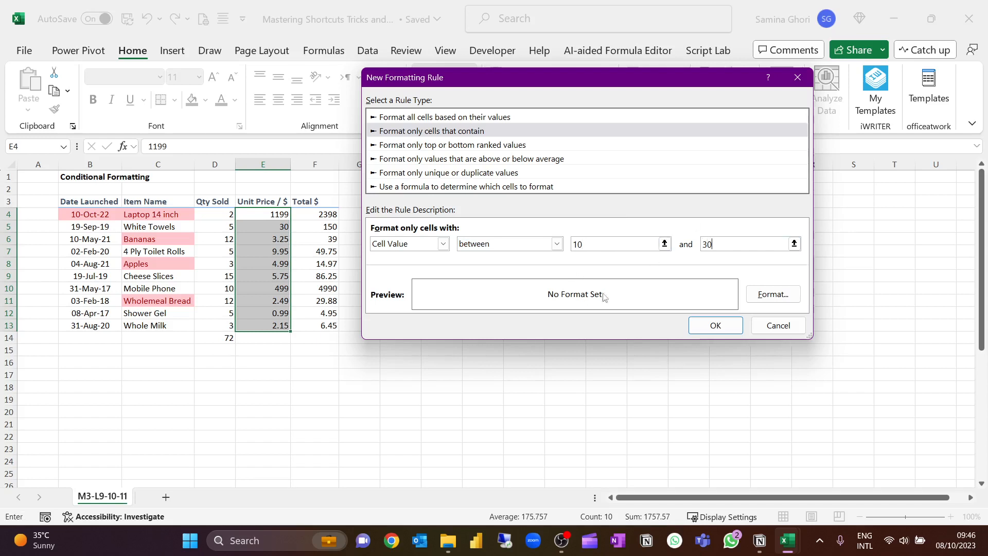
Give the new unit price rule a yellow fill and apply it.
{"action": "left_click", "coordinate": [782, 294]}
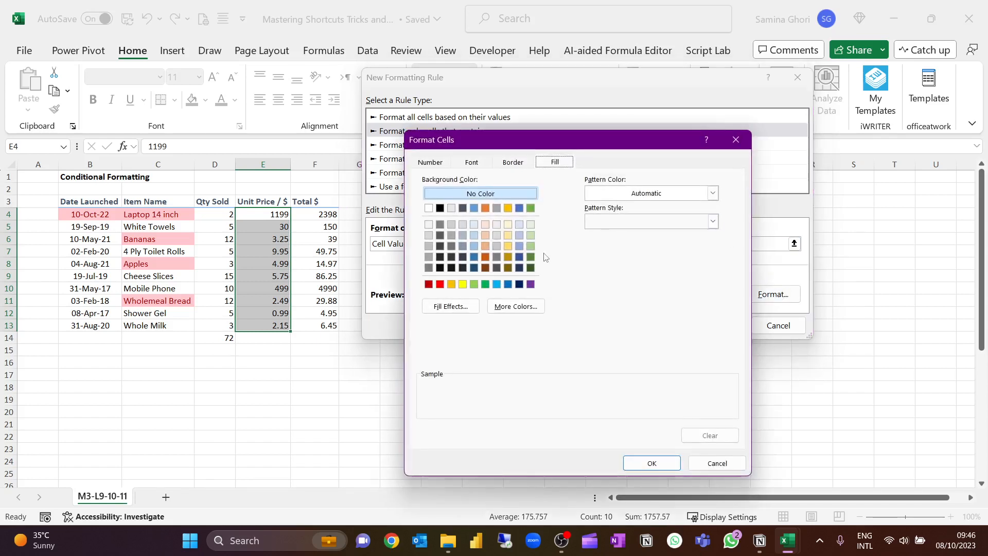
{"action": "left_click", "coordinate": [462, 284]}
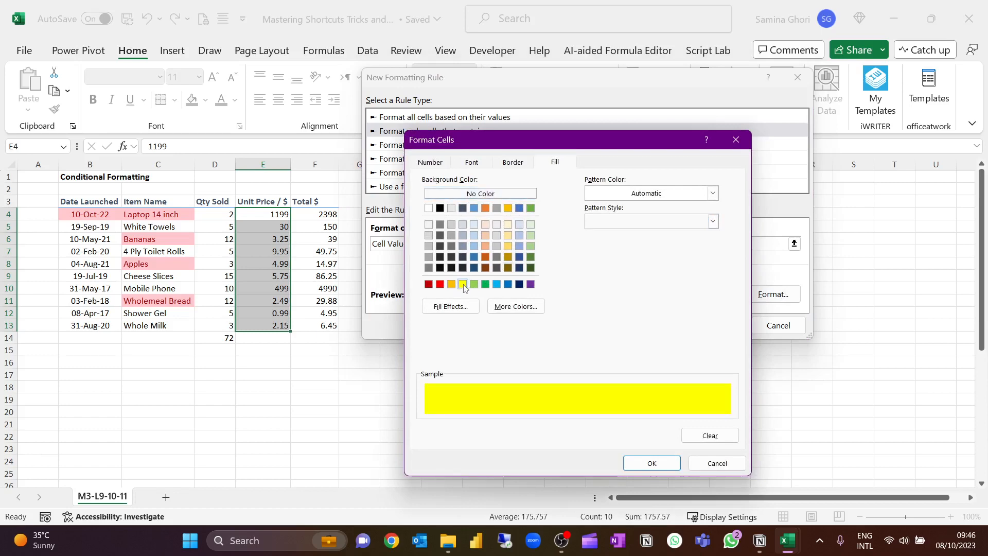
{"action": "left_click", "coordinate": [661, 462]}
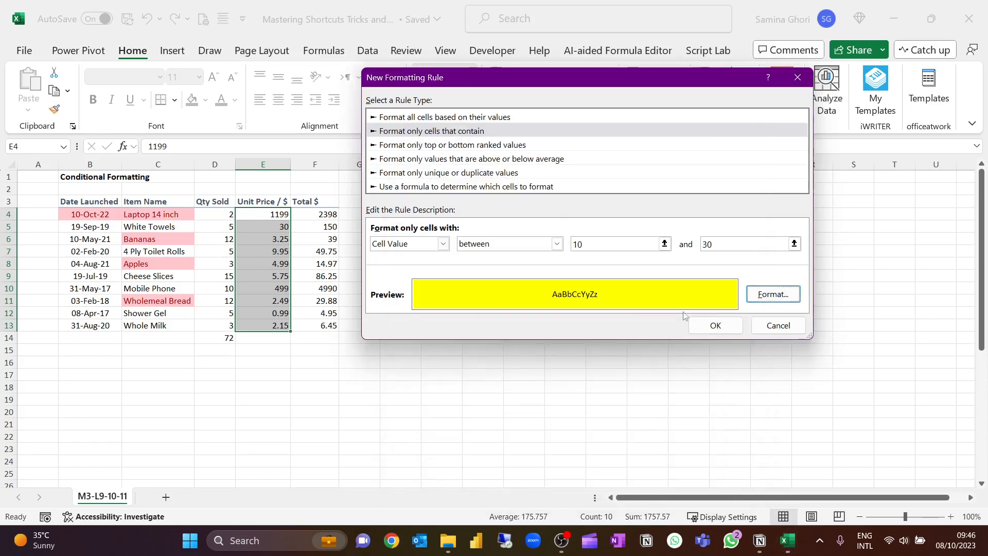
{"action": "left_click", "coordinate": [706, 323]}
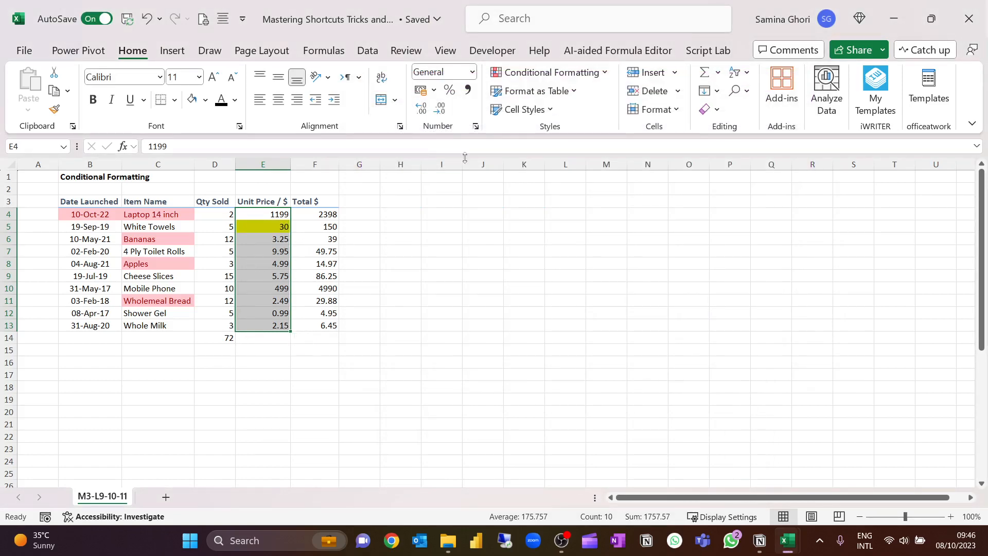
Examine the cell content, top or bottom ranked, above or below average, and formula rule types for a new rule without creating one.
{"action": "left_click", "coordinate": [606, 76]}
{"action": "left_click", "coordinate": [514, 252]}
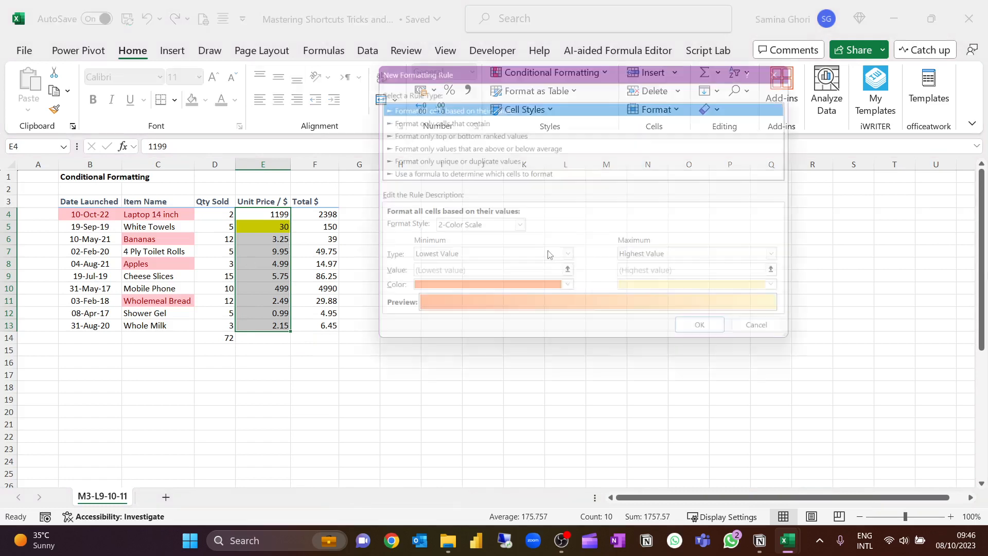
{"action": "left_click", "coordinate": [463, 118]}
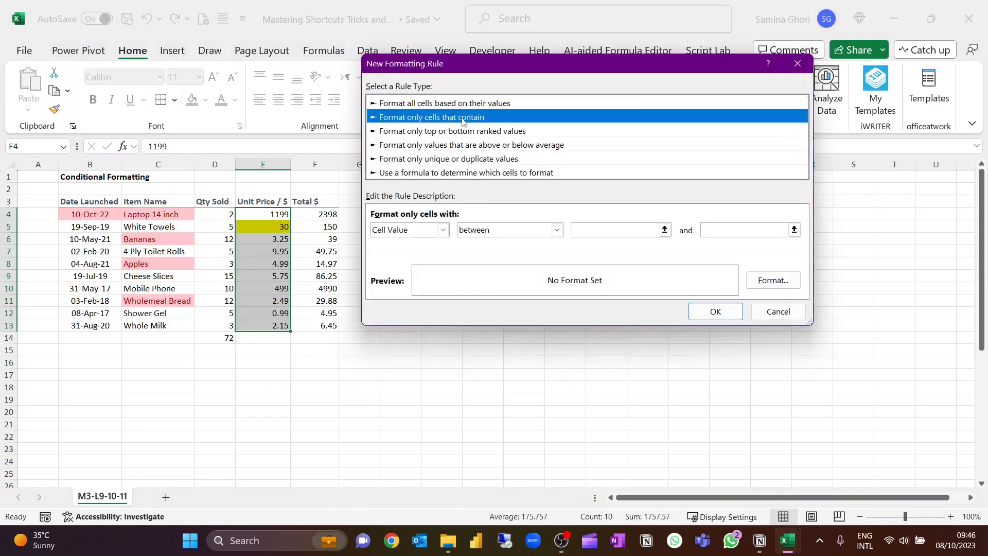
{"action": "left_click", "coordinate": [461, 133]}
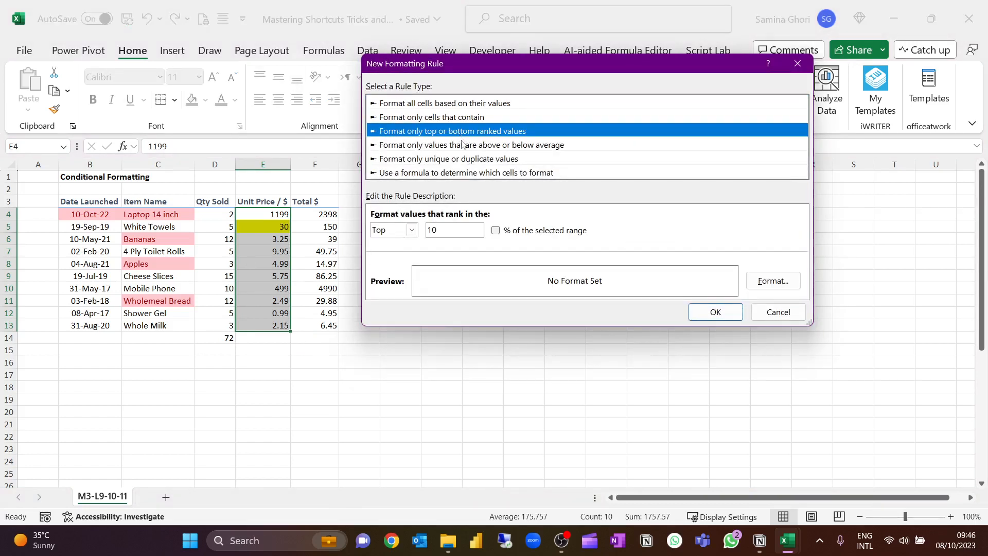
{"action": "left_click", "coordinate": [463, 147]}
{"action": "left_click", "coordinate": [461, 174]}
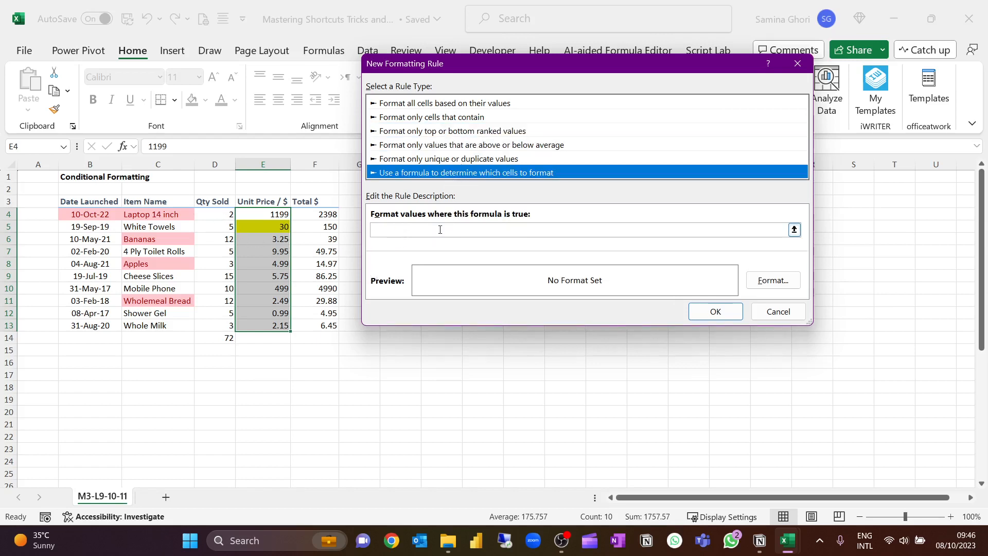
{"action": "left_click", "coordinate": [716, 311]}
{"action": "left_click", "coordinate": [658, 233]}
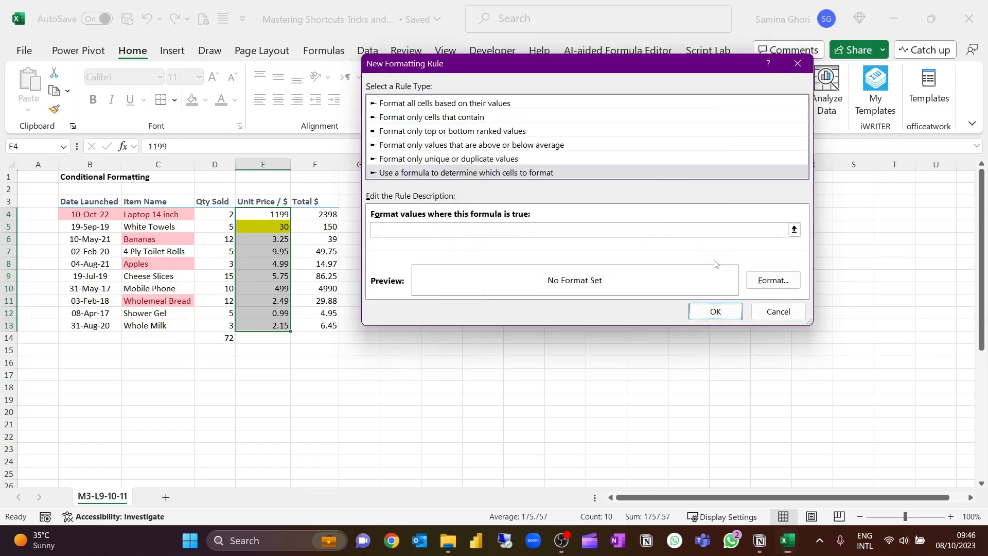
{"action": "left_click", "coordinate": [767, 312]}
{"action": "left_click", "coordinate": [410, 213]}
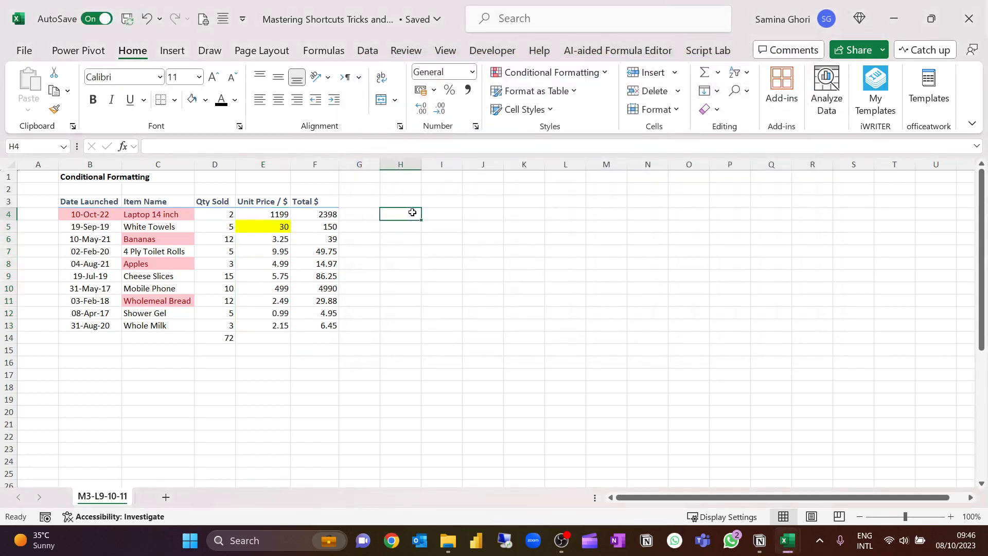